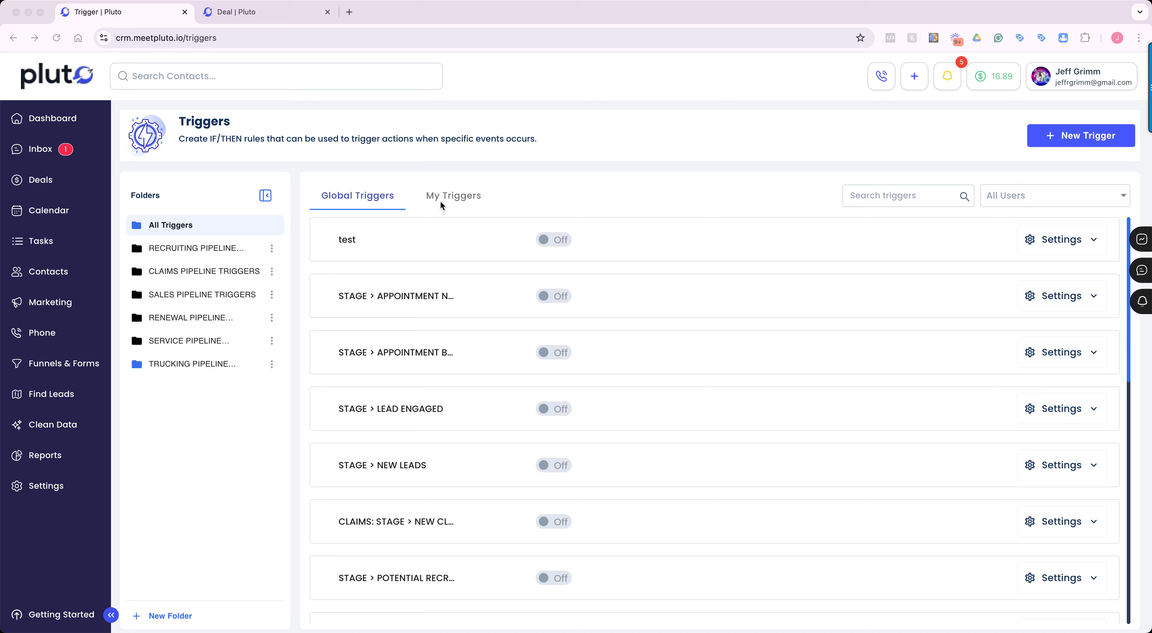
Examine the existing triggers under both My Triggers and Global Triggers
click(464, 198)
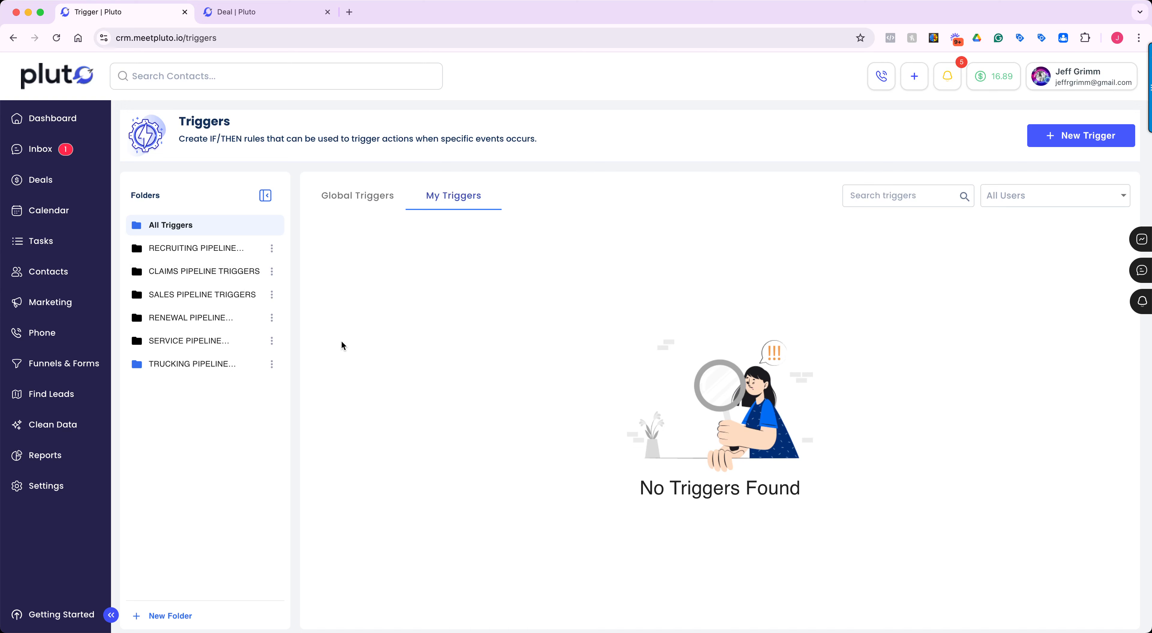
mouse_move(62, 304)
scroll(659, 482, down, 10)
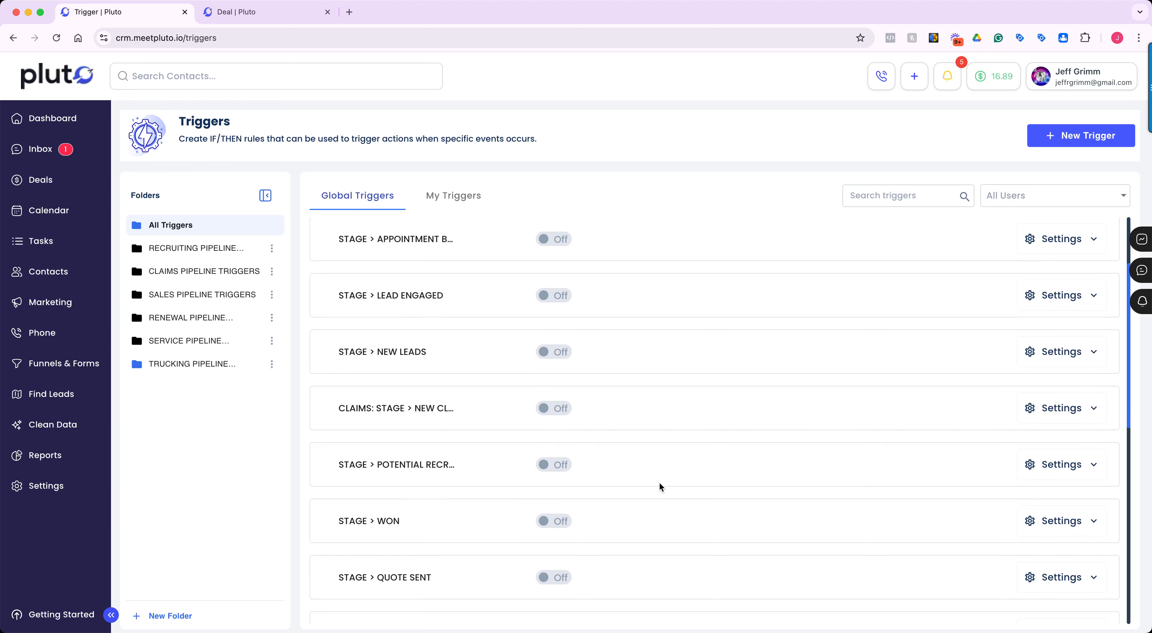
scroll(654, 490, up, 10)
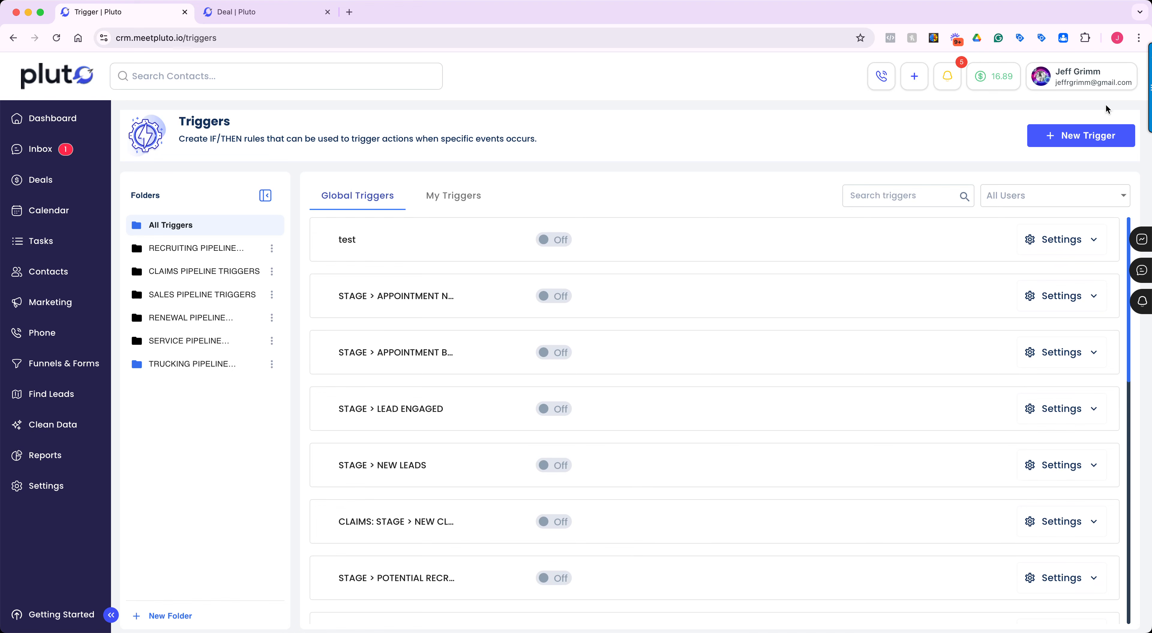
Create a trigger titled "Sales Trigger" with Global Triggers privacy in the RECRUITING PIPELINE TRIGGERS folder and save it
click(1090, 139)
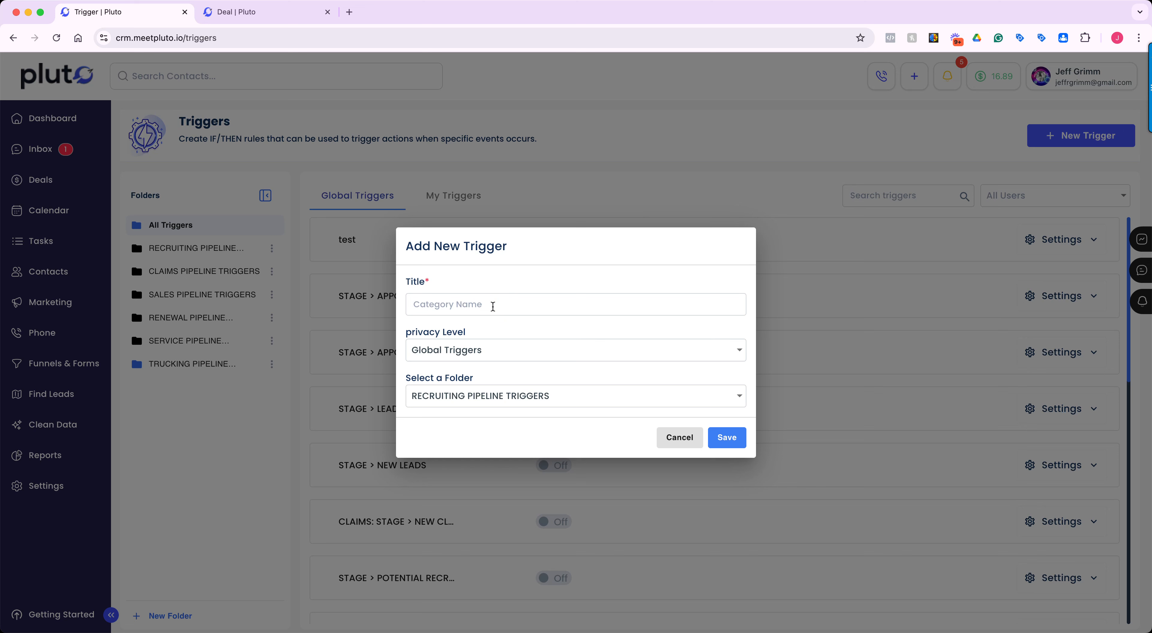
text(Sales Tr)
key(BackSpace)
text(Trigger)
click(693, 351)
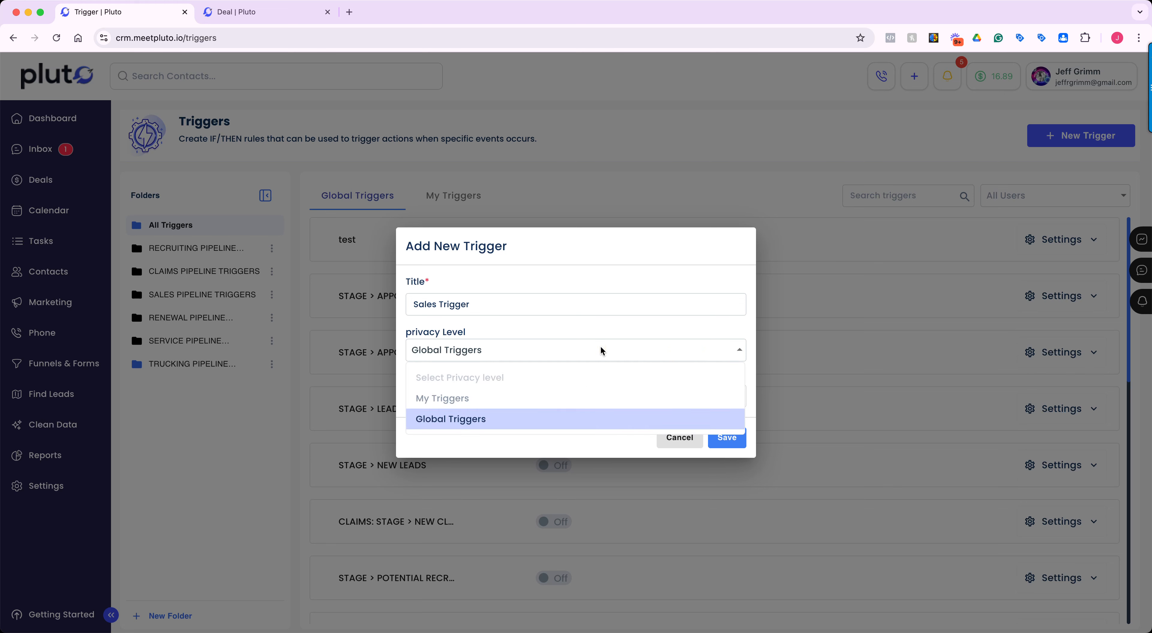
click(527, 349)
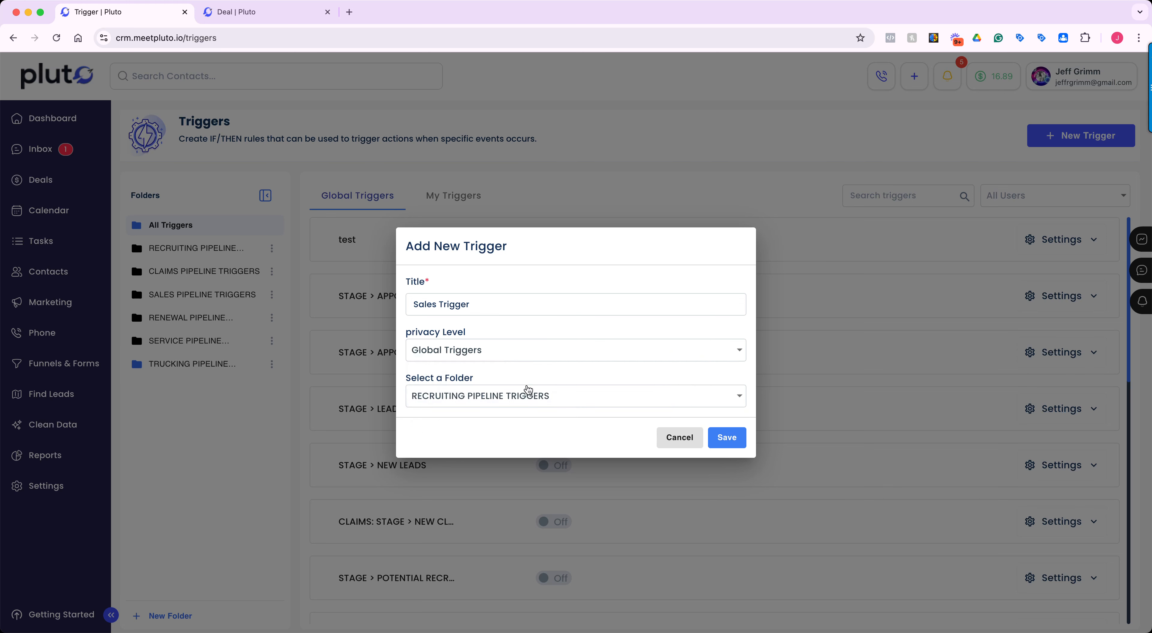
click(529, 396)
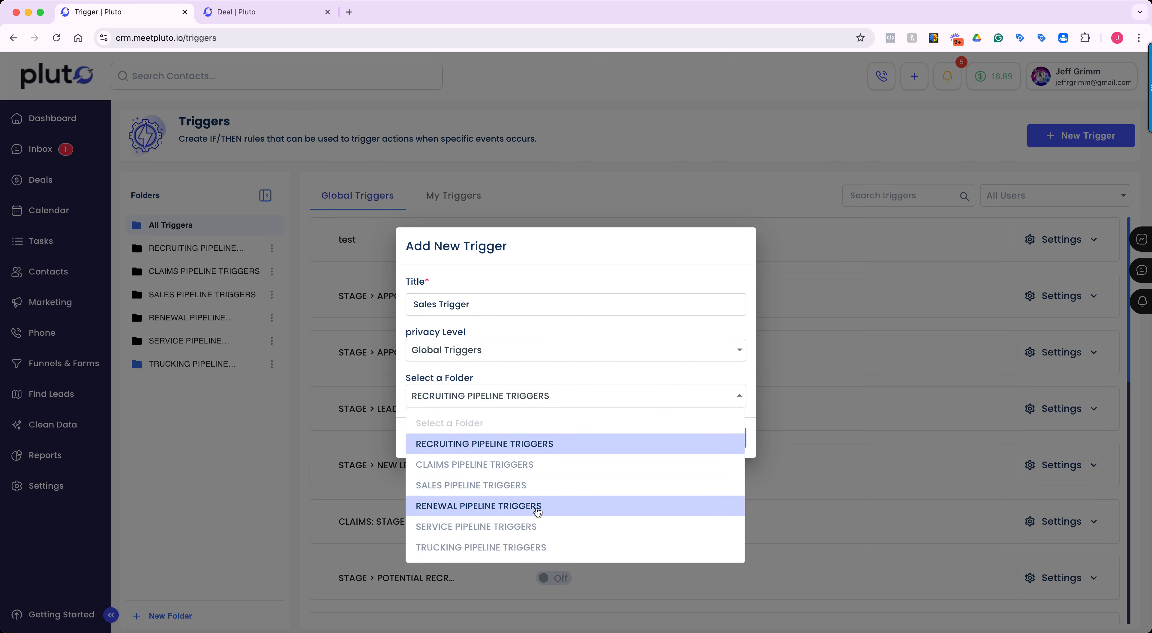
click(519, 441)
click(728, 434)
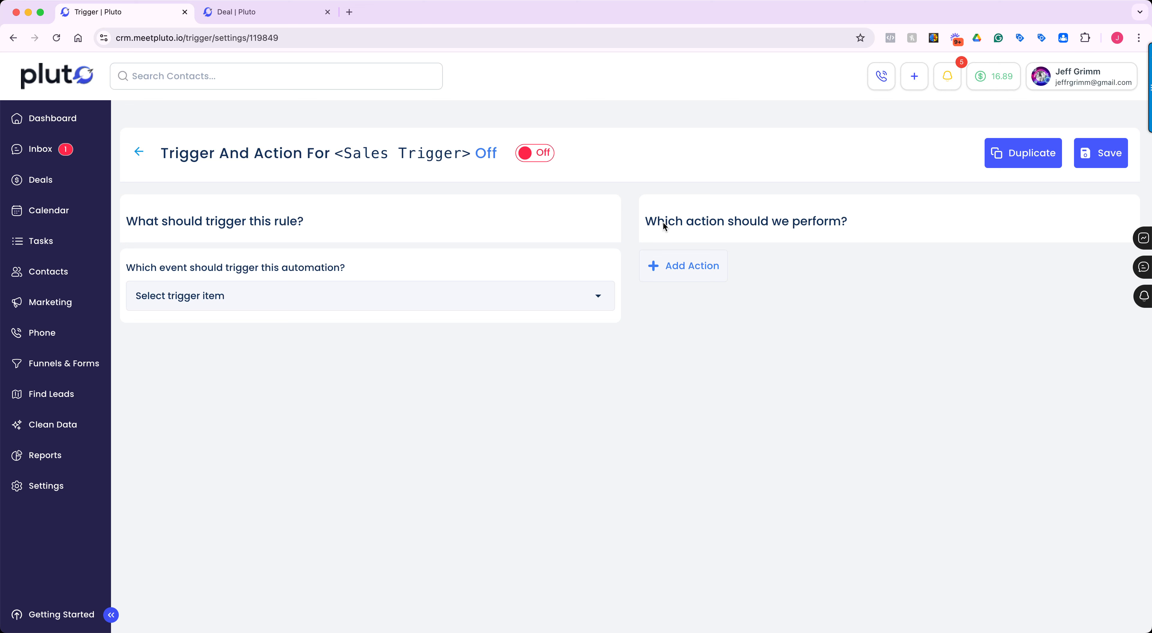
Review the available trigger events, and add a blank action to review the action types on offer
click(598, 297)
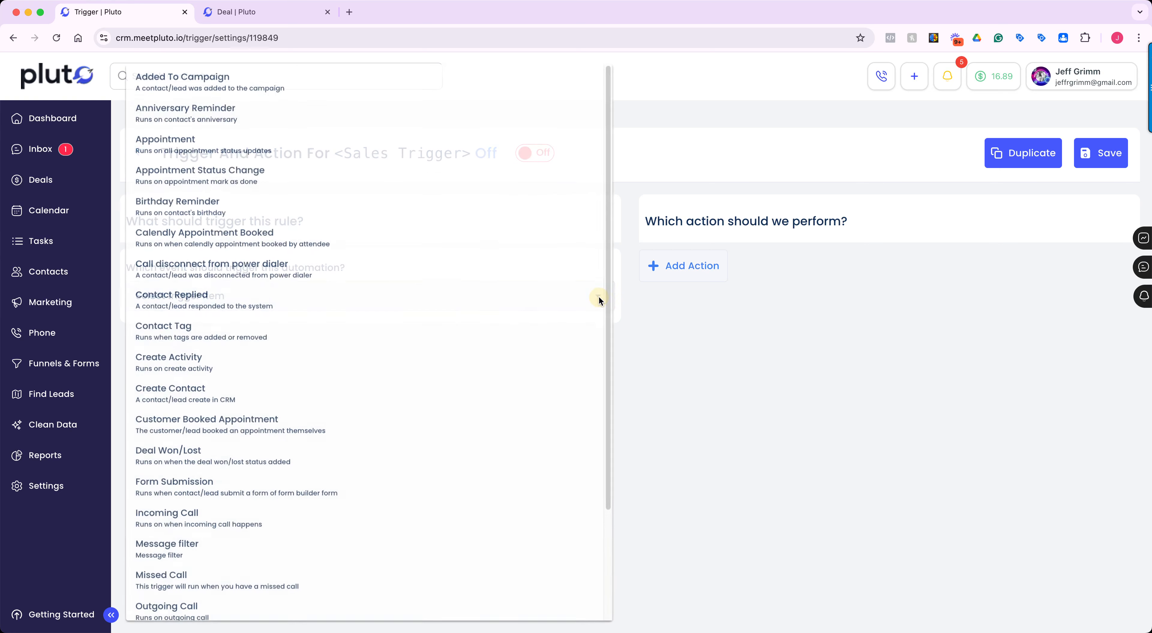
scroll(455, 269, down, 3)
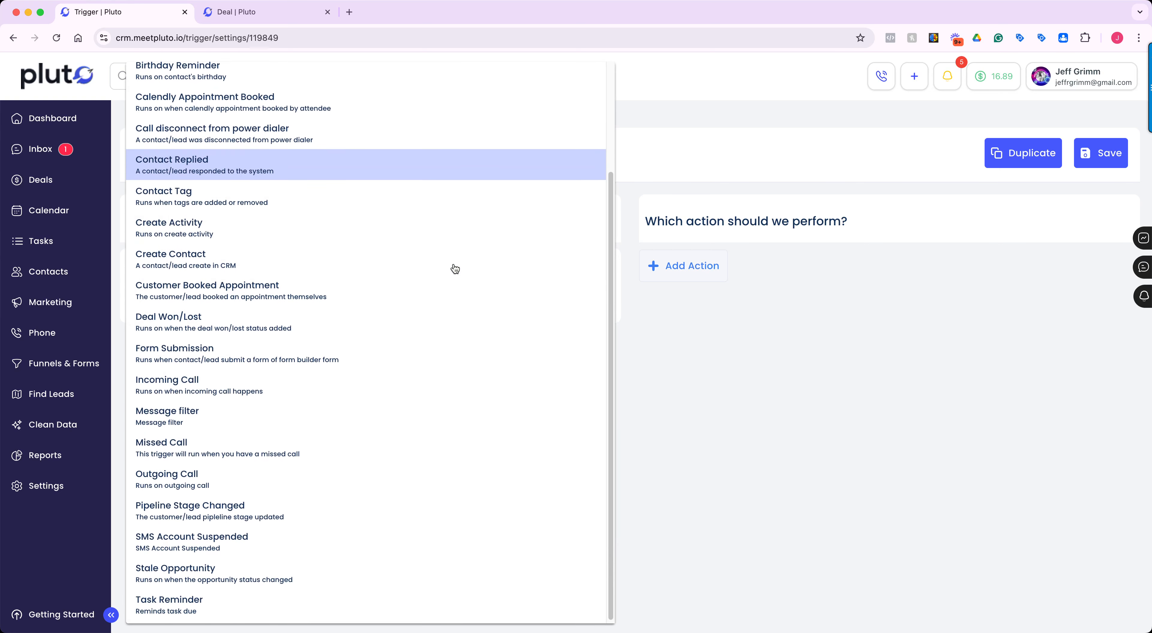
click(722, 208)
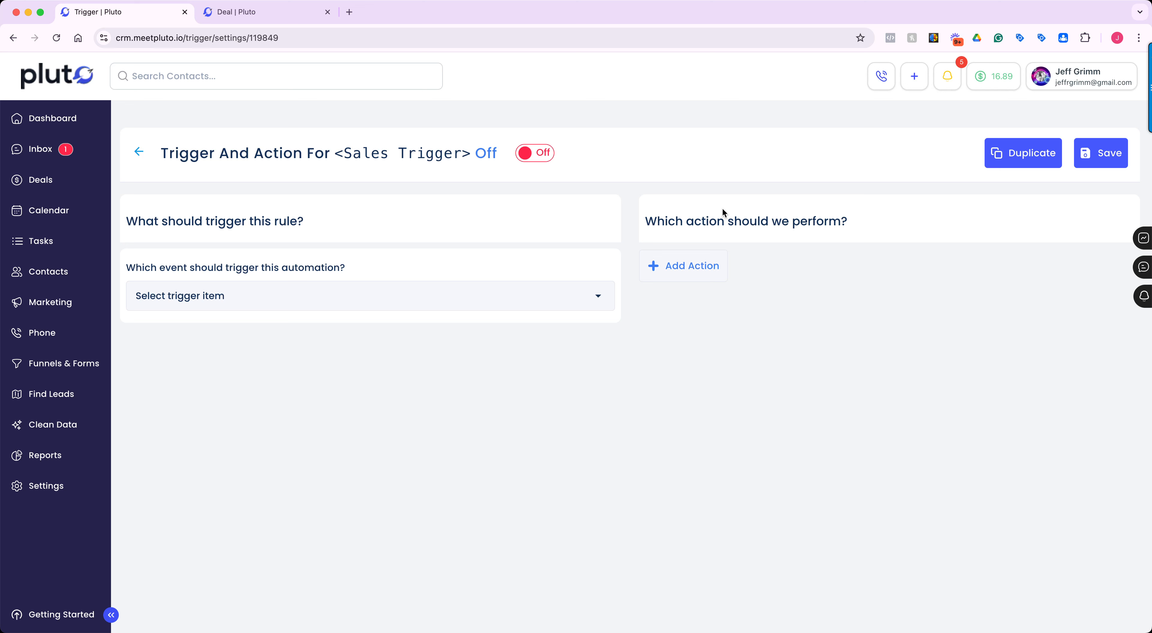
click(688, 264)
click(746, 314)
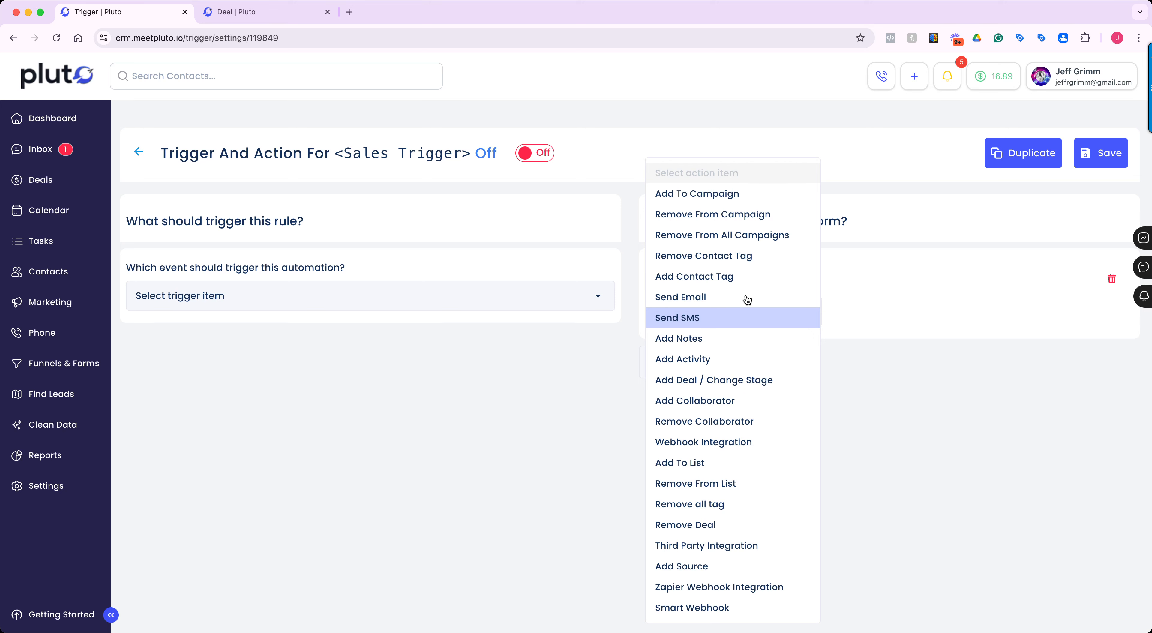
click(497, 409)
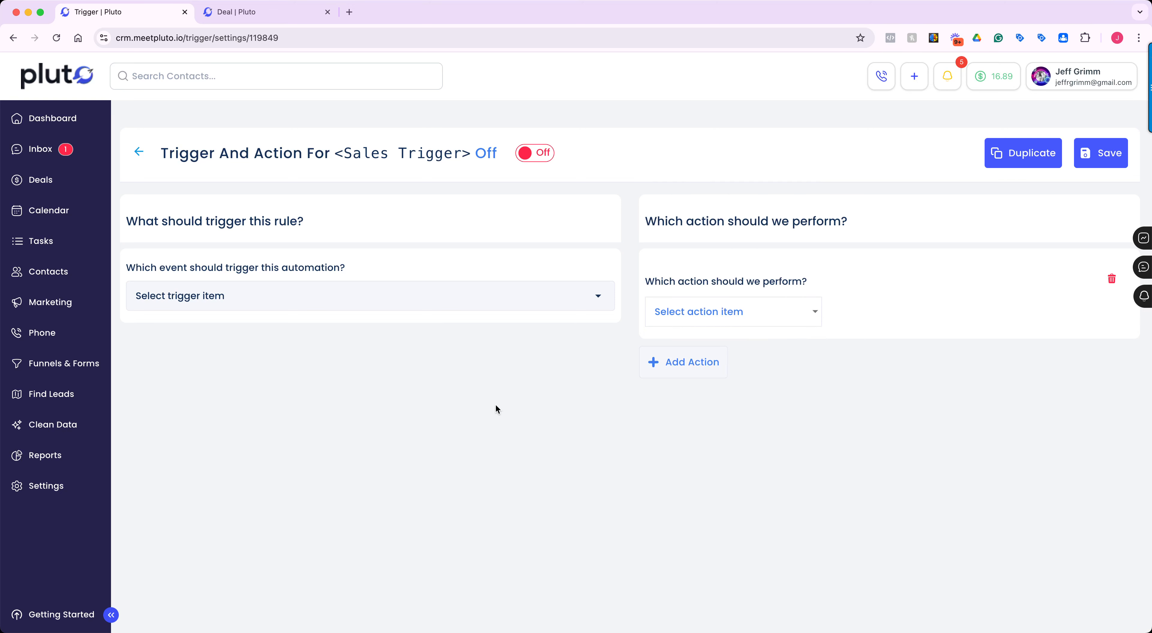
Set the trigger event to Contact Tag and select TEST-1-TAG as its tag
click(597, 296)
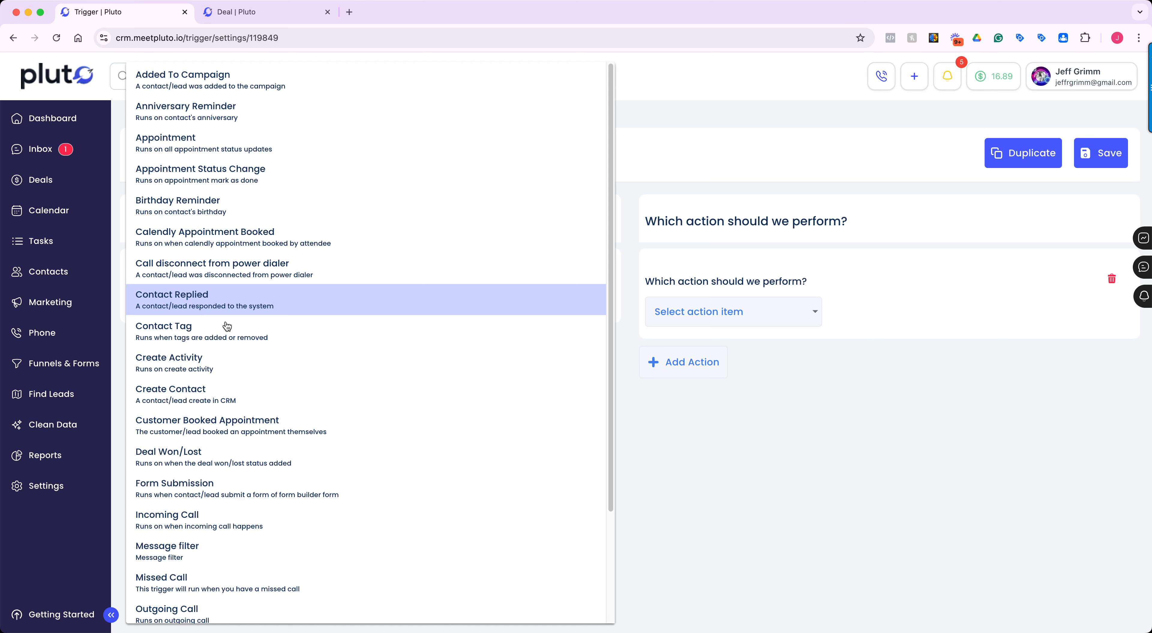
click(200, 333)
click(184, 355)
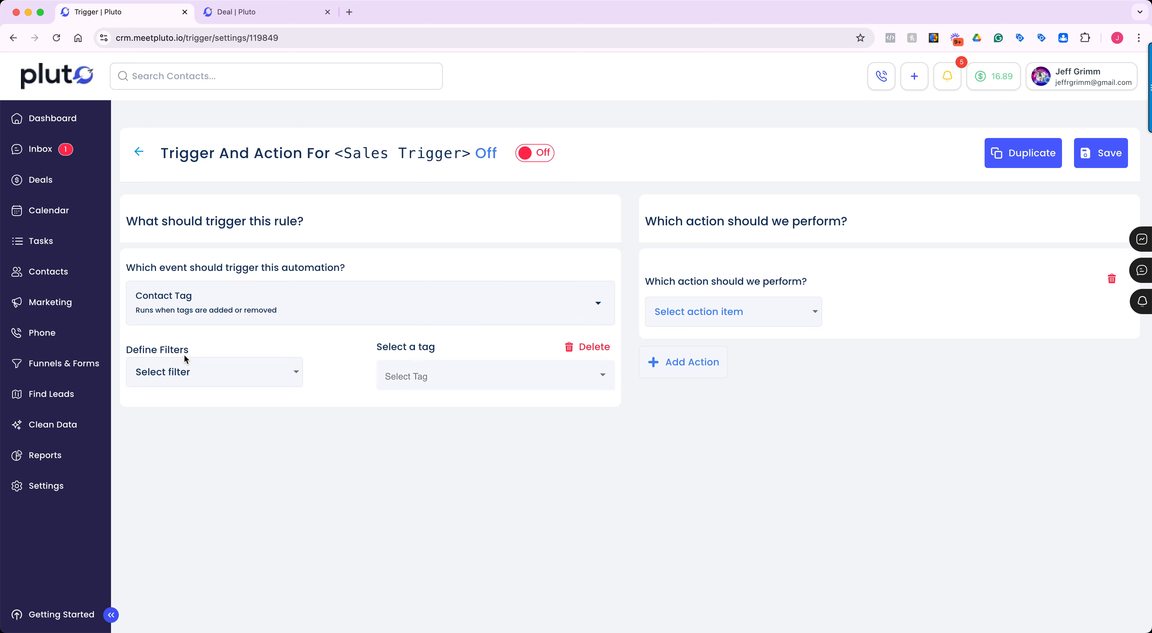
click(297, 374)
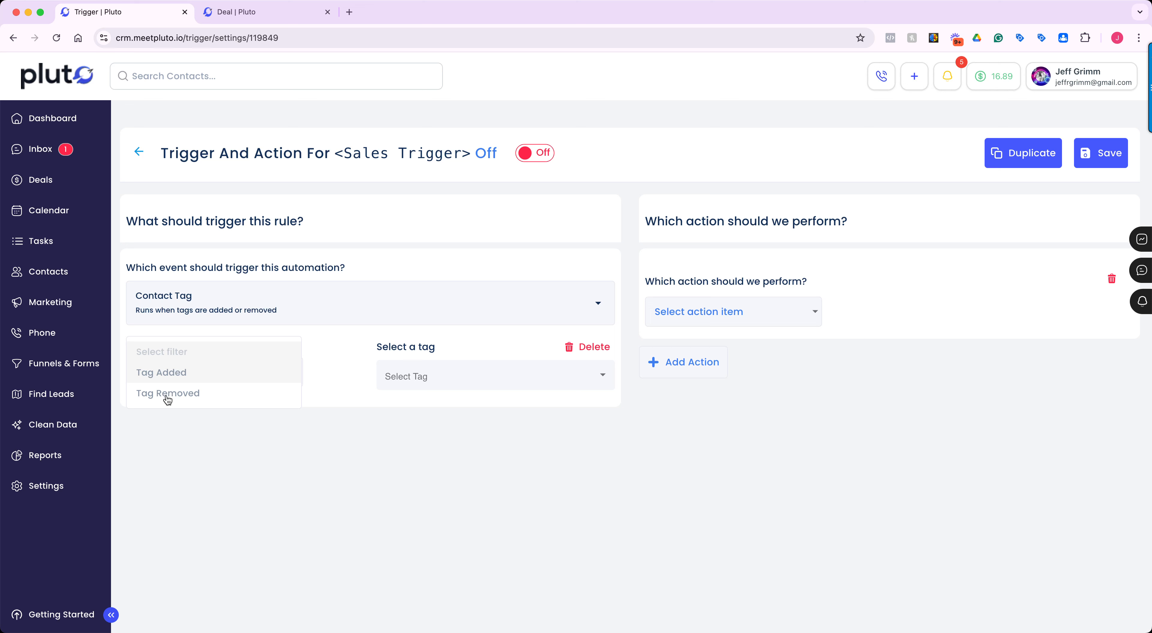
click(451, 376)
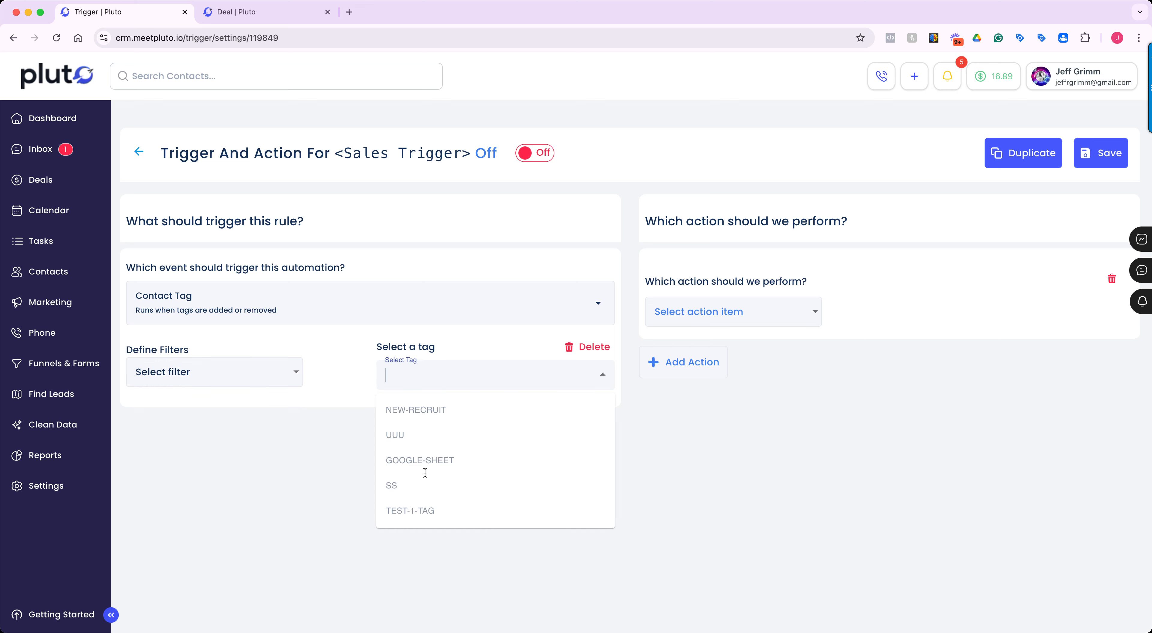
click(419, 510)
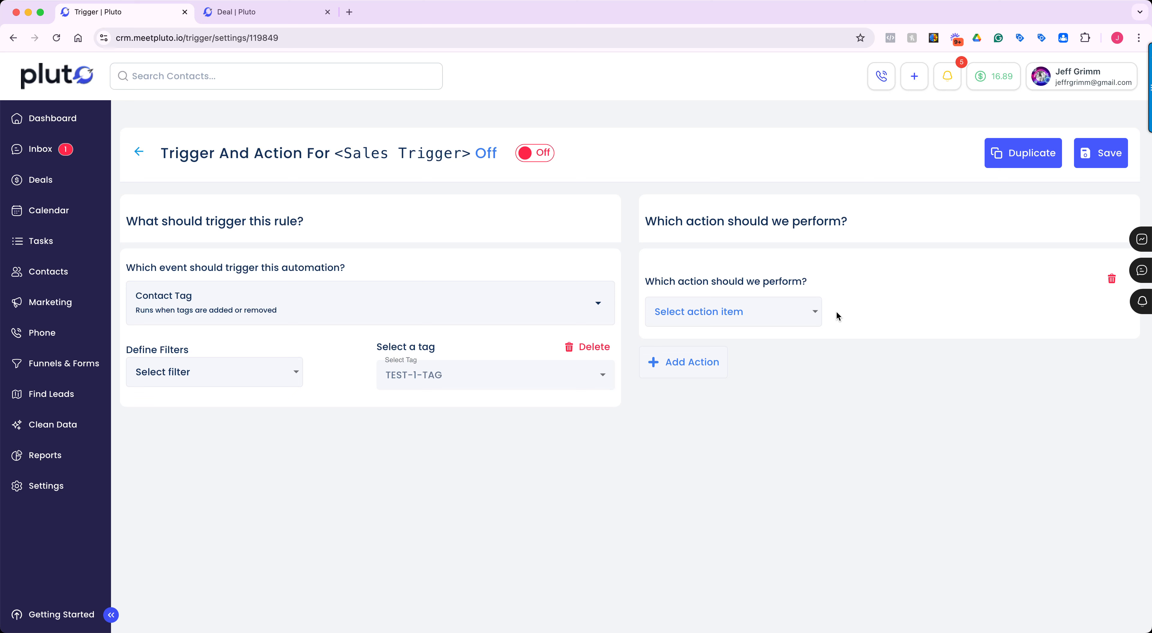
click(811, 311)
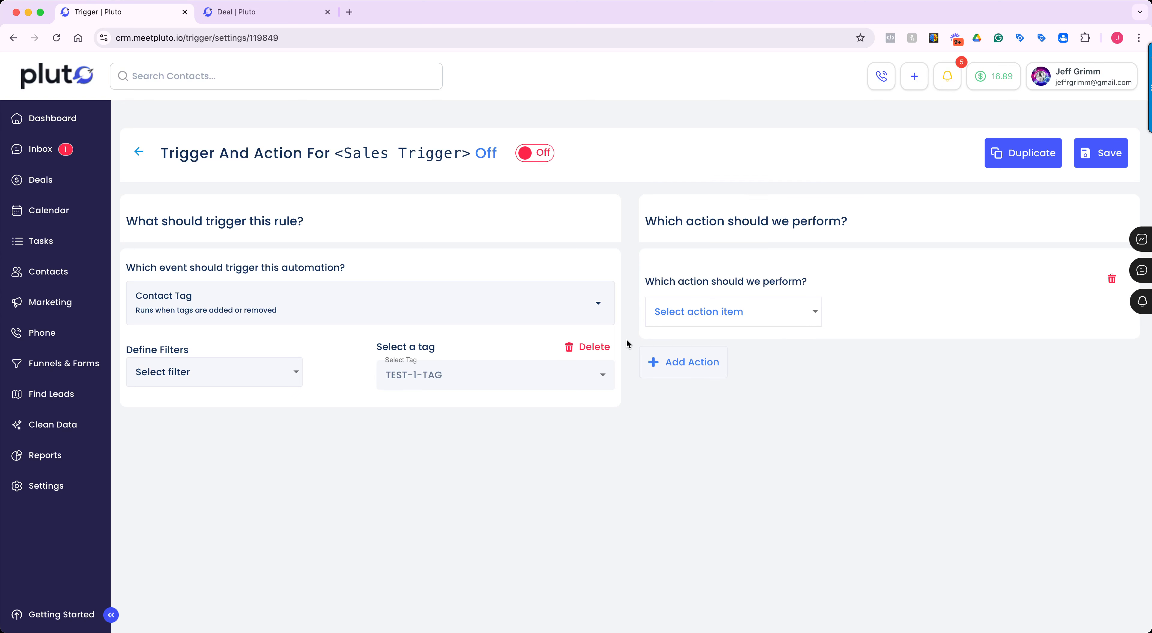
Set the trigger event to Customer Booked Appointment with an In Calendar filter for the Insurance Consultation calendar
click(594, 304)
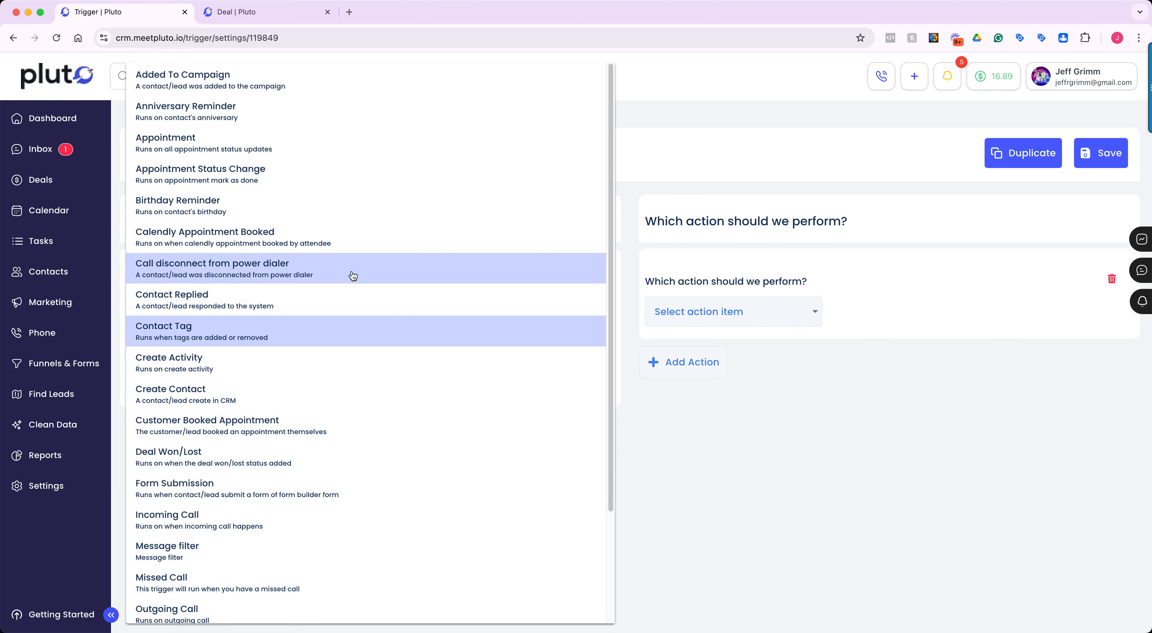
click(283, 431)
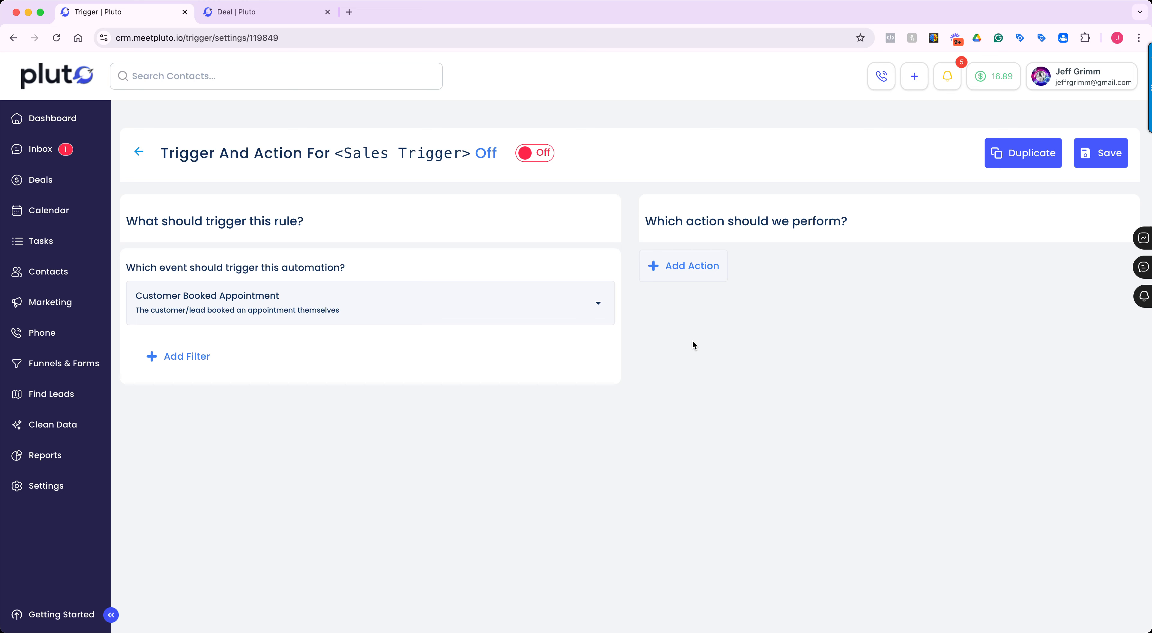
click(194, 365)
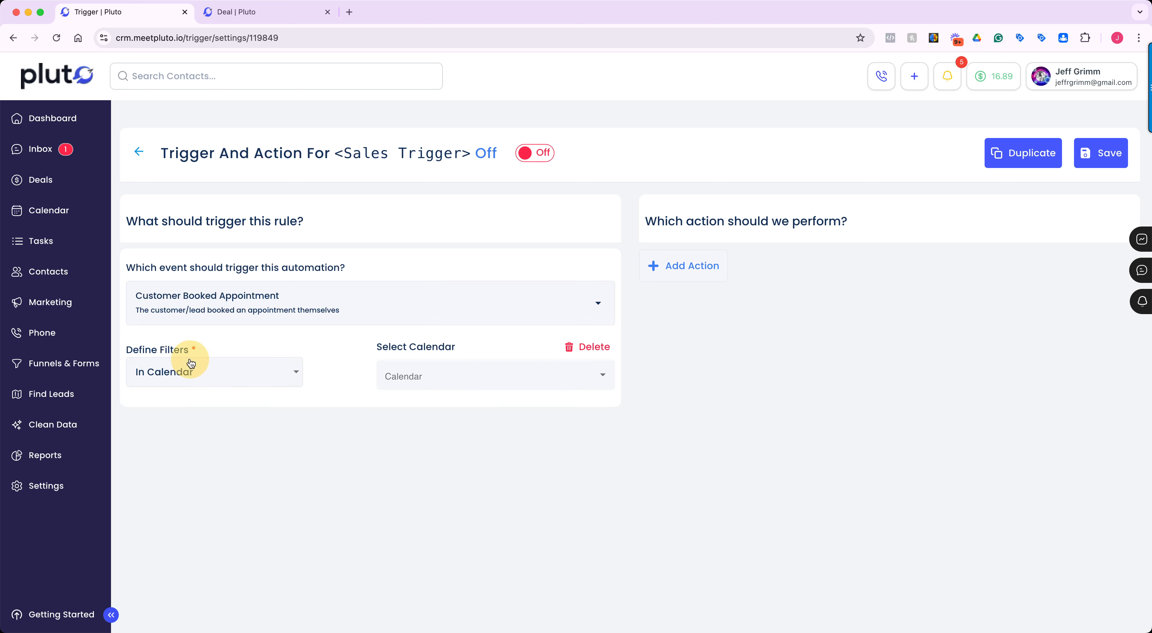
click(293, 374)
click(293, 373)
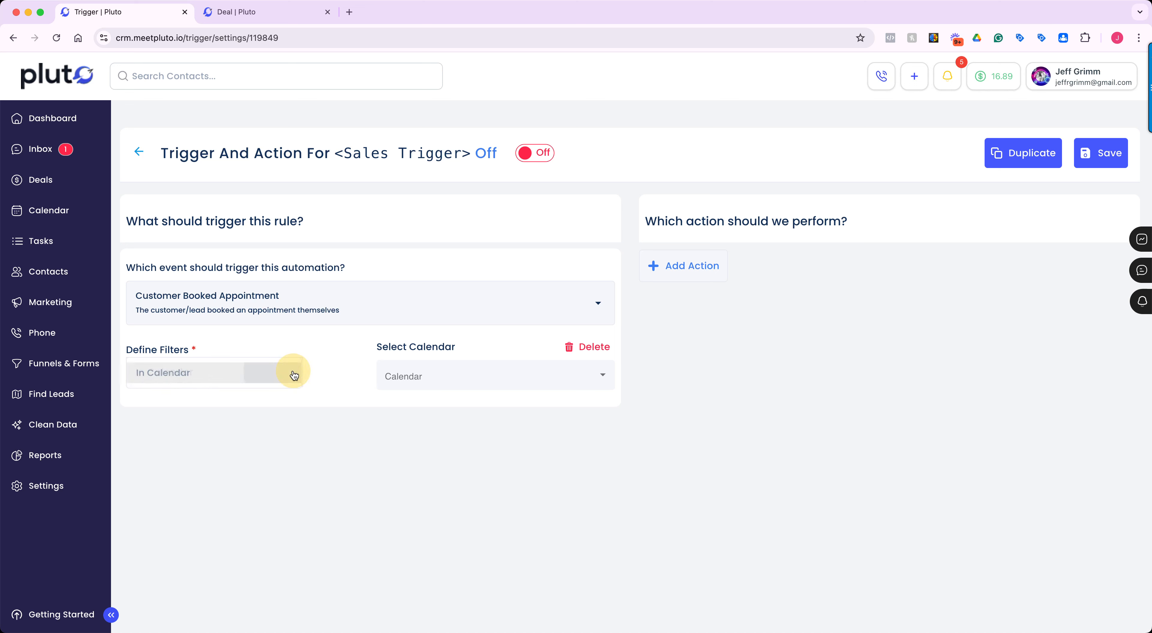
click(468, 376)
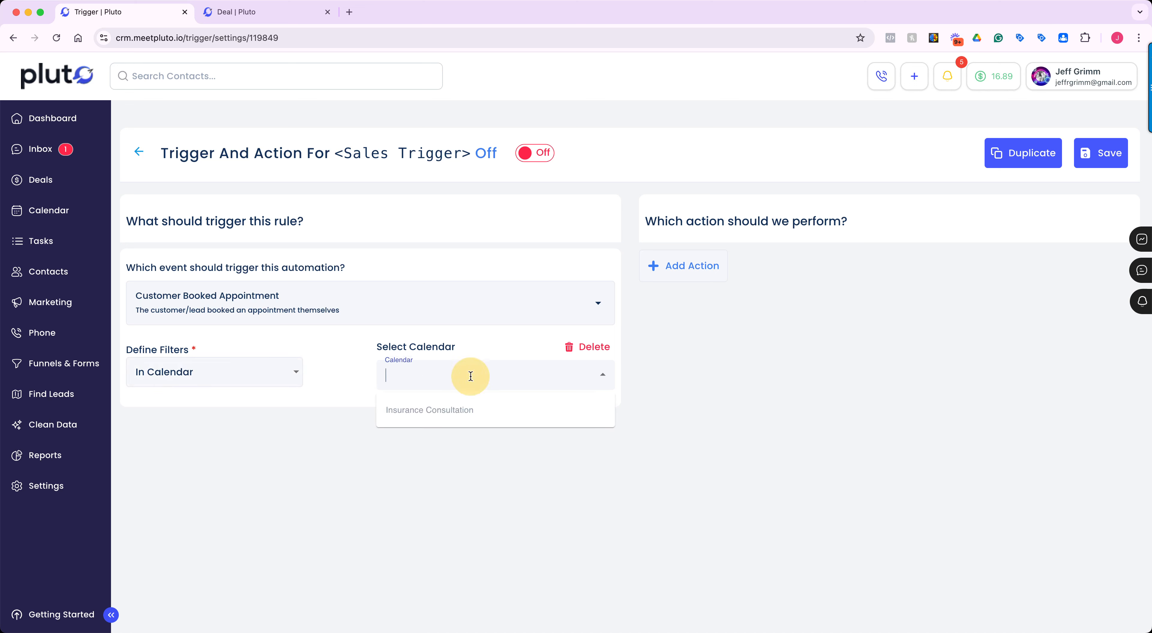
click(455, 417)
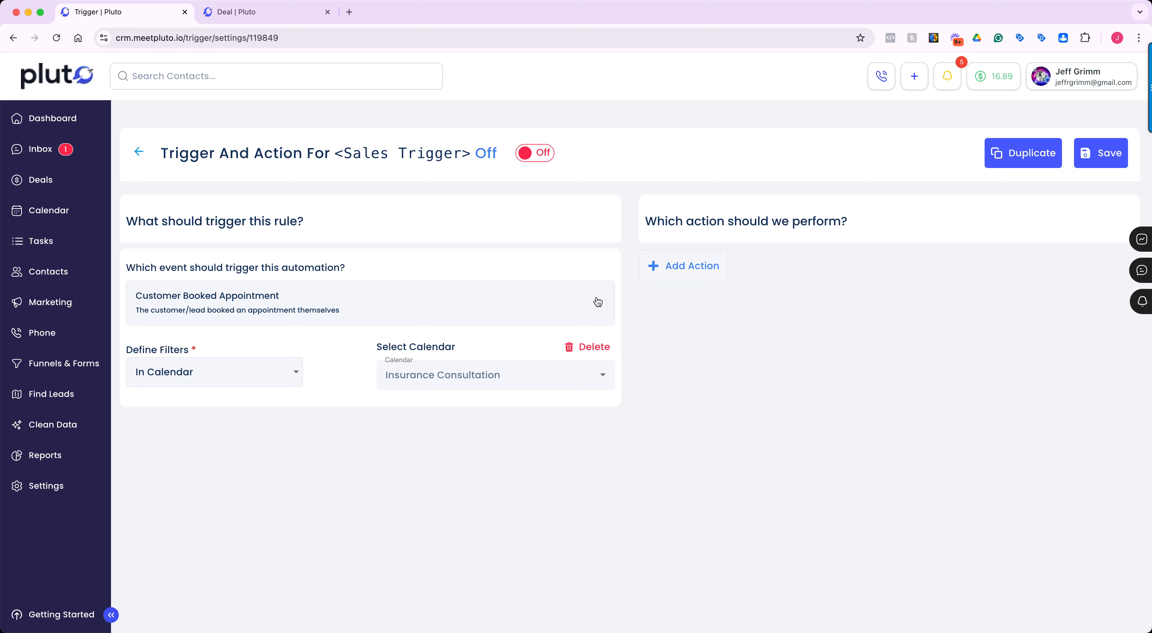
Add a blank action to the appointment rule and review the action types it could perform
click(702, 273)
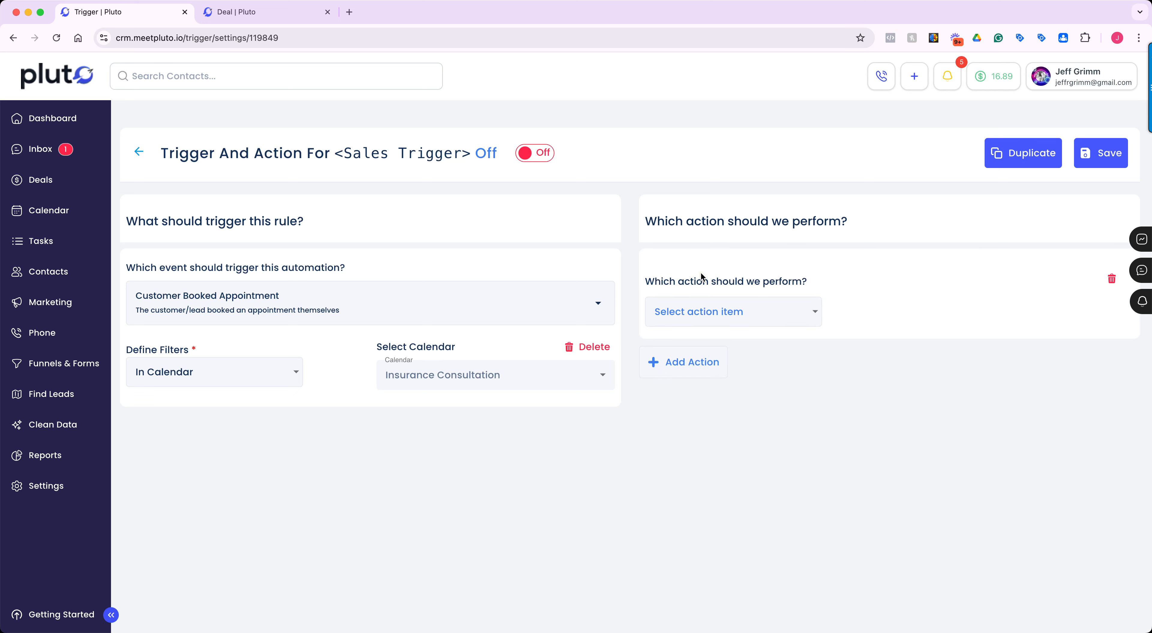
click(812, 312)
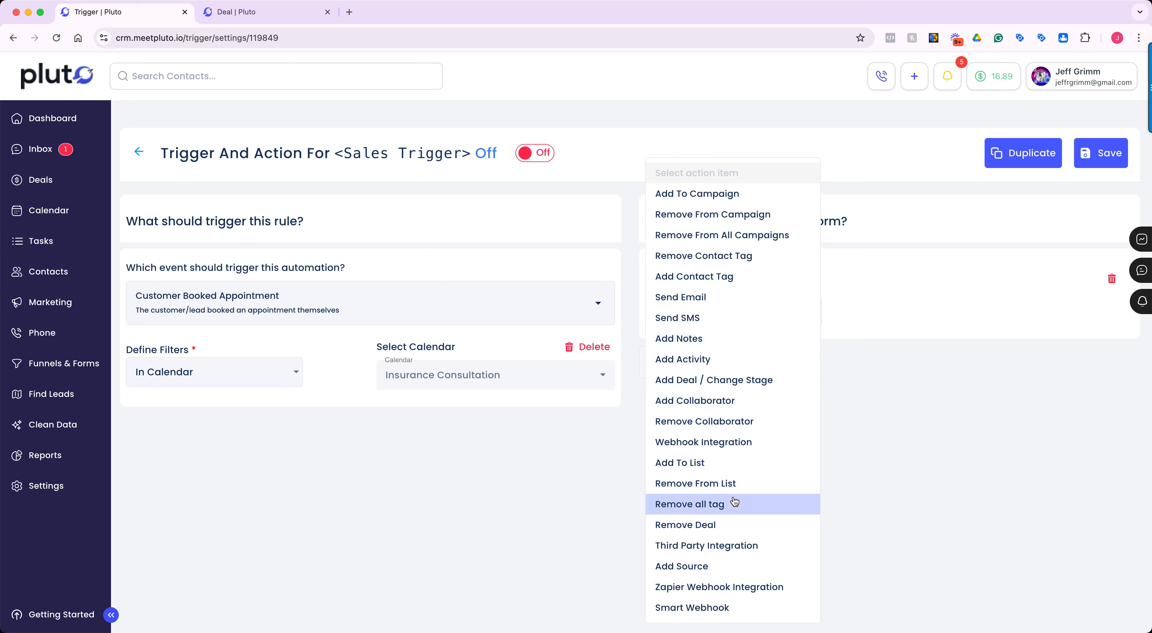
click(618, 484)
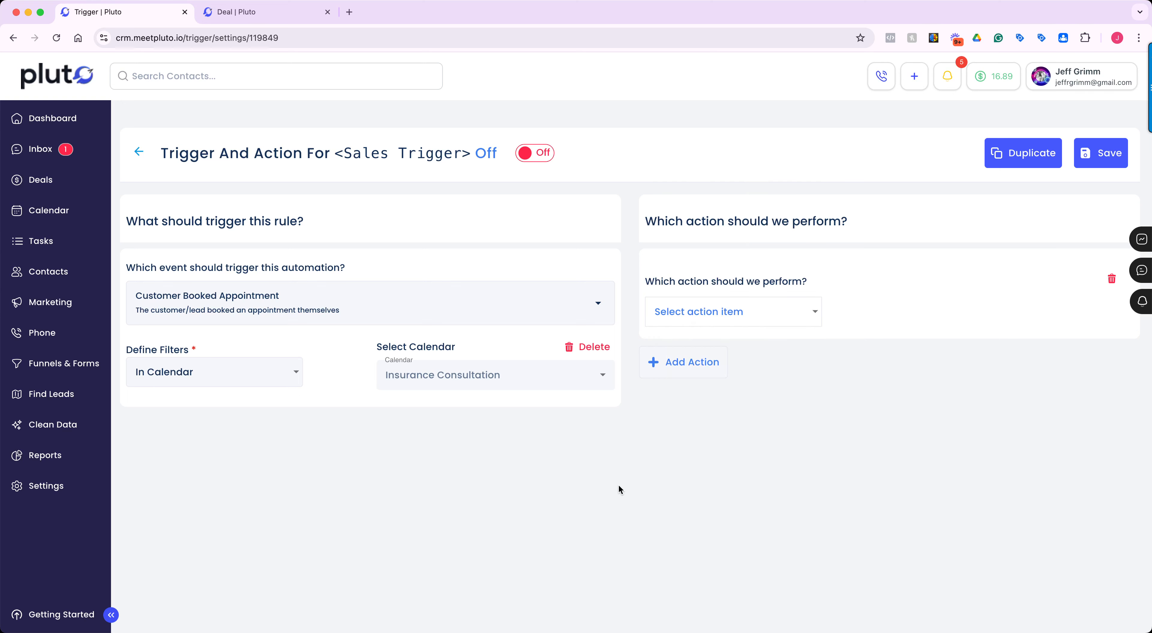
Change the trigger event to Pipeline Stage Changed
click(598, 302)
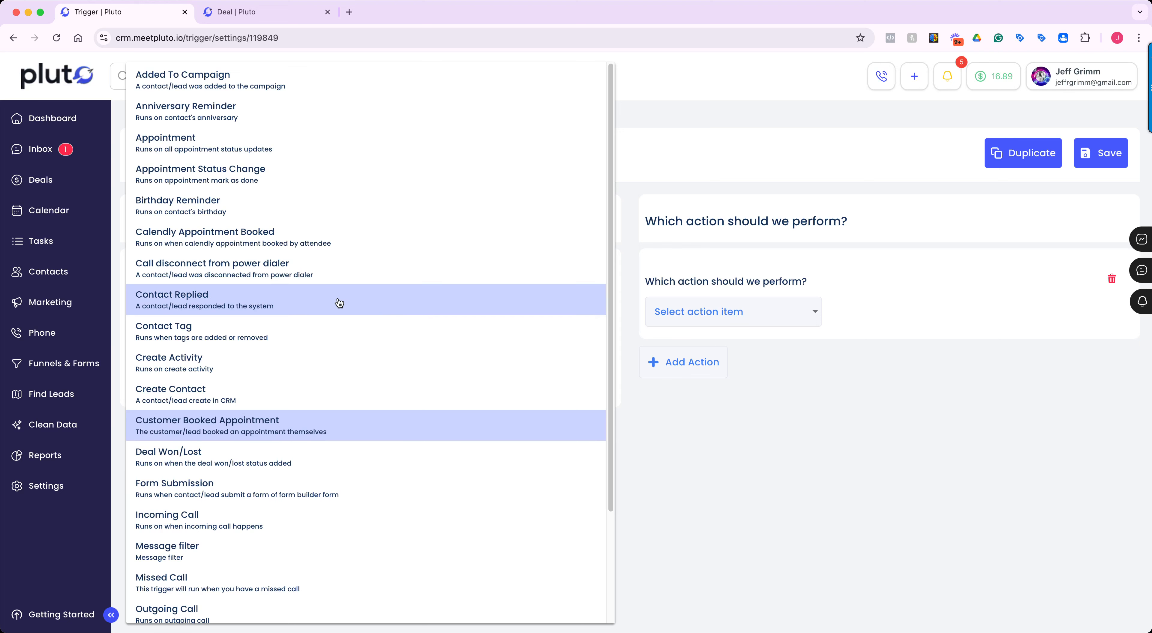
scroll(256, 502, down, 3)
click(254, 511)
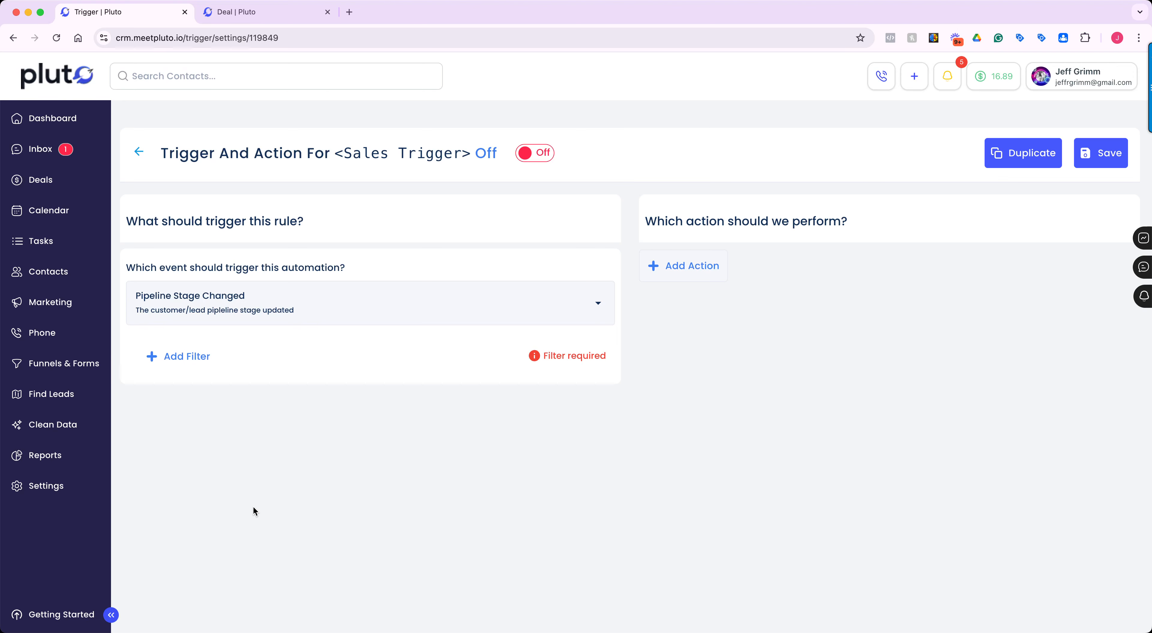
Examine the stages and deal cards on the Deals pipeline board, and return to the trigger's settings
click(263, 14)
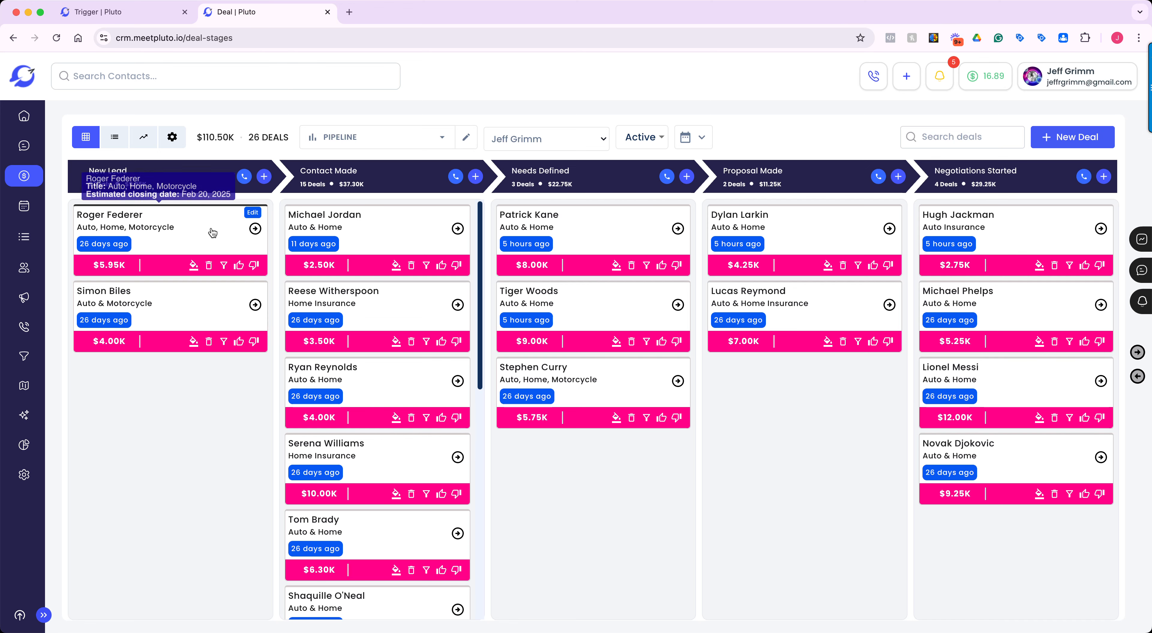
mouse_move(213, 232)
mouse_down()
mouse_move(389, 262)
mouse_move(401, 239)
mouse_move(586, 249)
mouse_move(612, 229)
mouse_move(798, 254)
mouse_move(818, 232)
mouse_move(992, 236)
mouse_move(800, 270)
mouse_move(681, 231)
mouse_move(496, 226)
mouse_move(312, 257)
mouse_move(225, 231)
mouse_up()
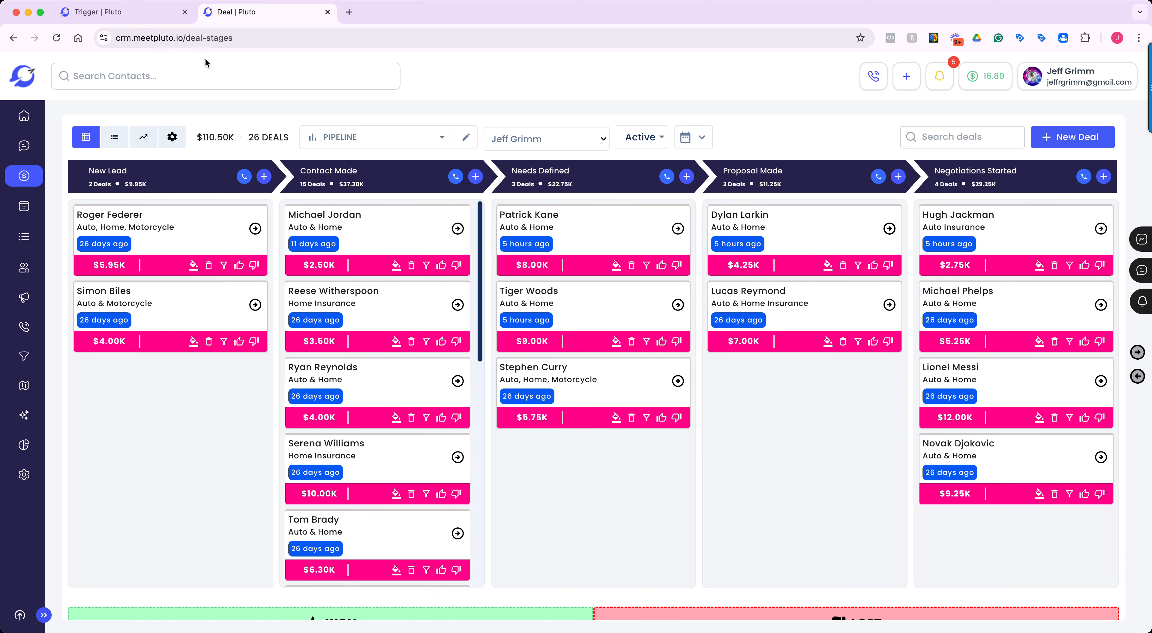
click(121, 12)
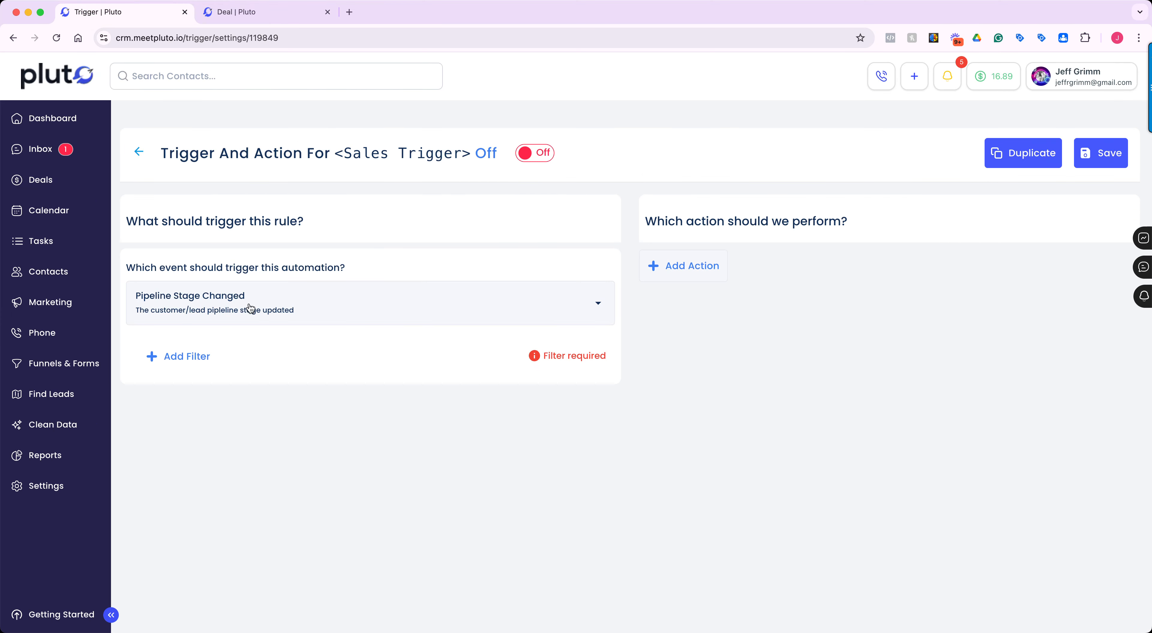
Add an In Pipeline filter to the trigger for the SALES PIPELINE and its NEW LEADS stage
click(187, 356)
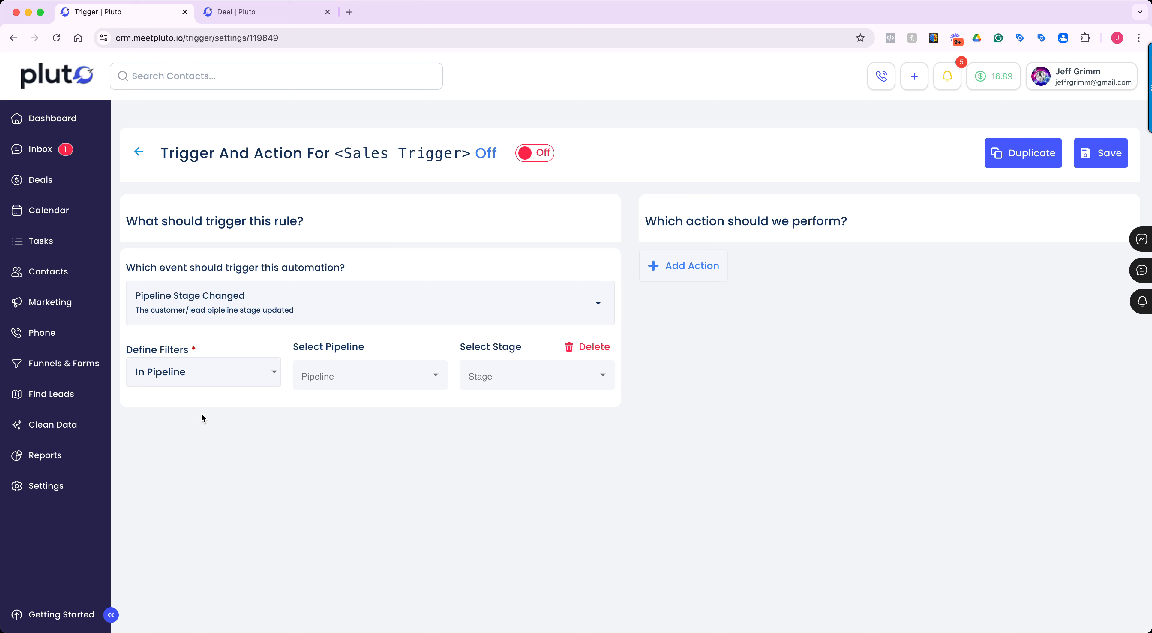
click(273, 372)
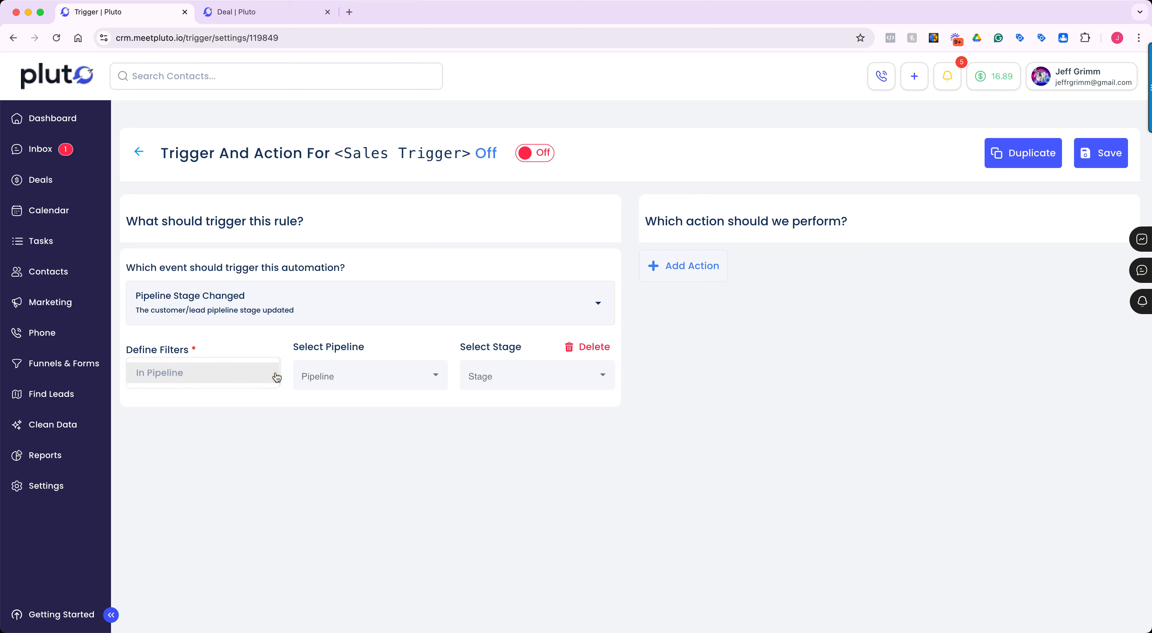
click(430, 378)
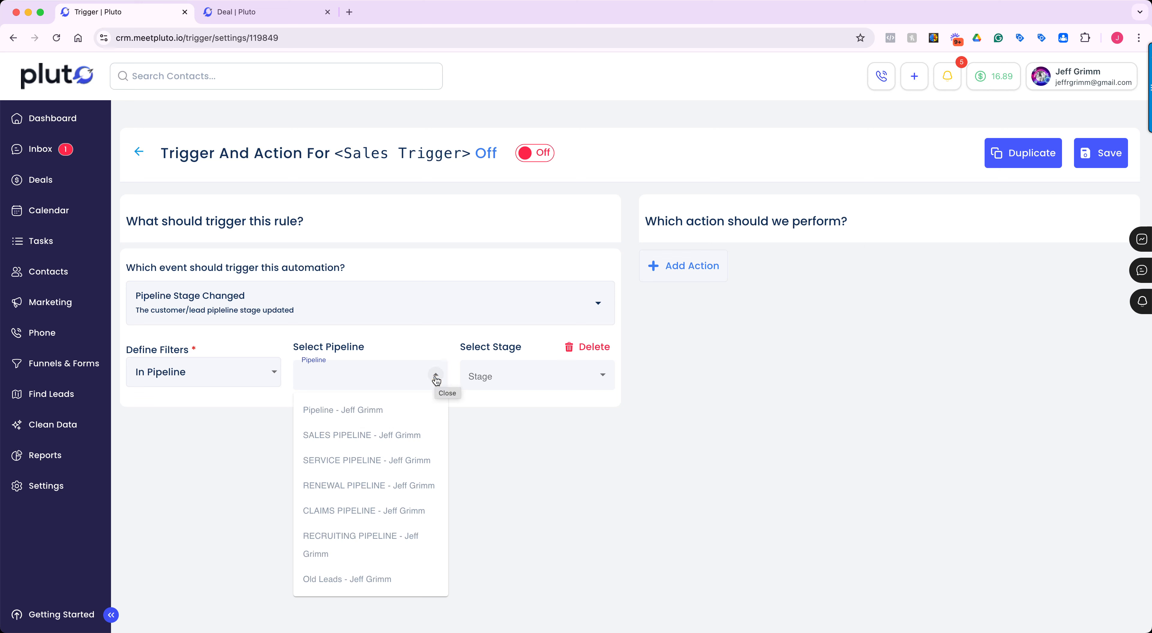
click(359, 435)
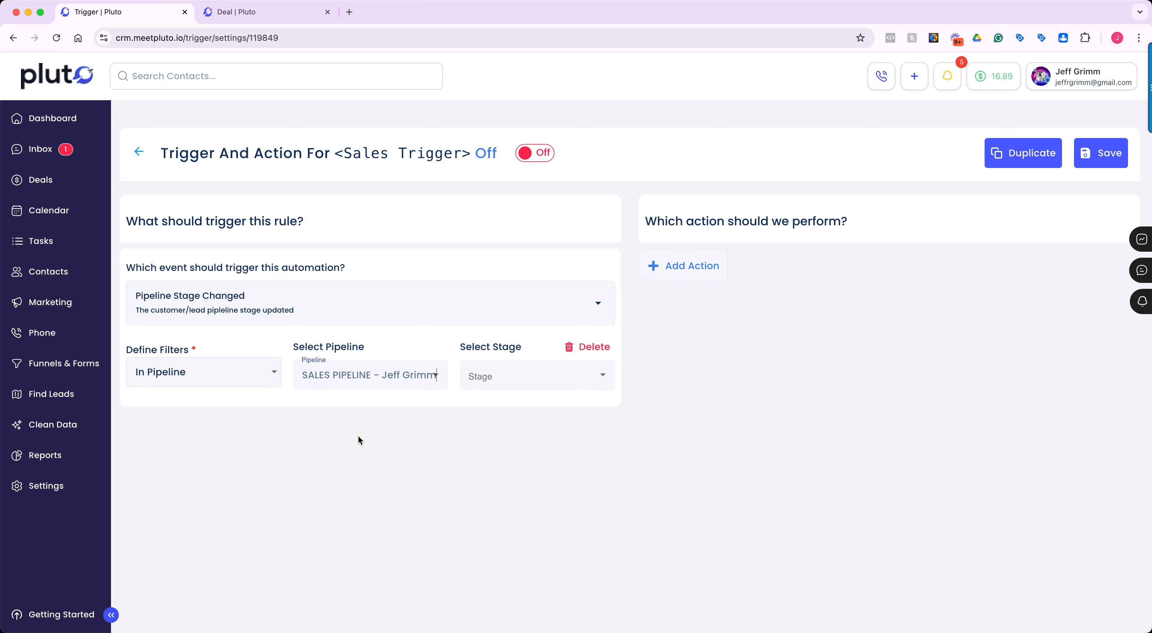
click(601, 375)
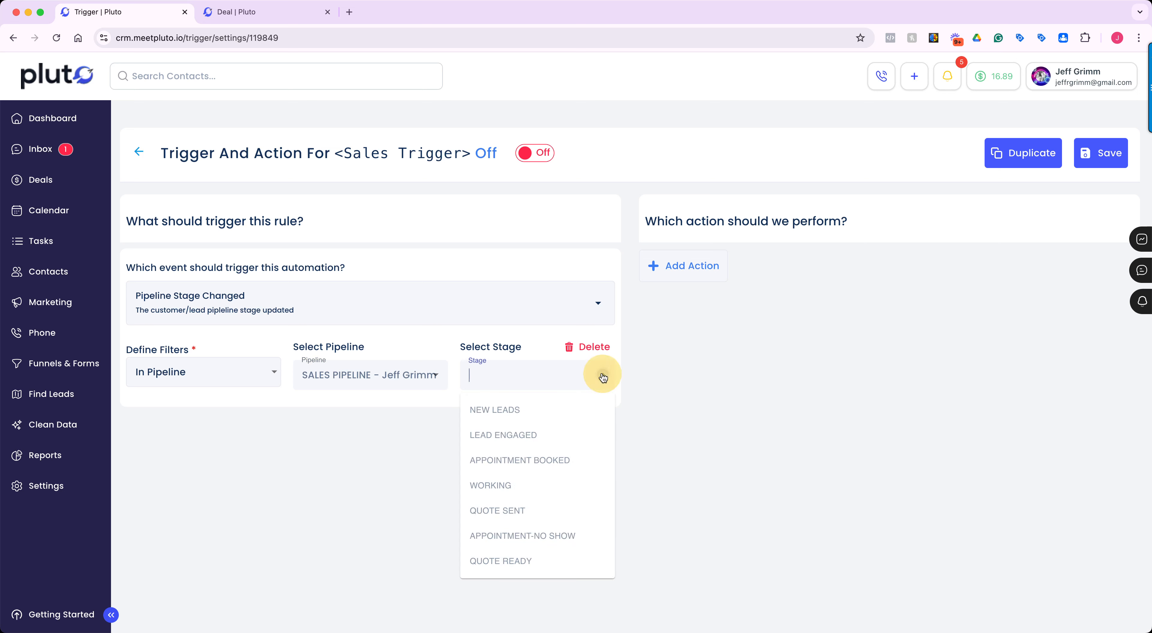
click(520, 420)
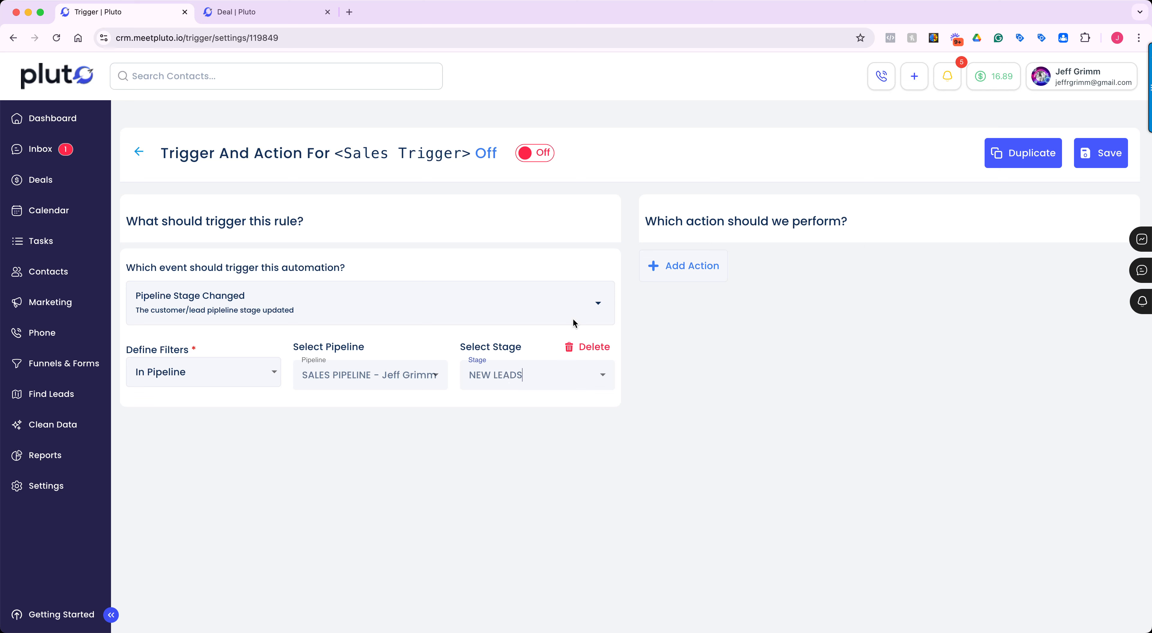
Add an Add To Campaign action with the New Lead Follow-up campaign, and review the other action types available
click(661, 278)
click(717, 310)
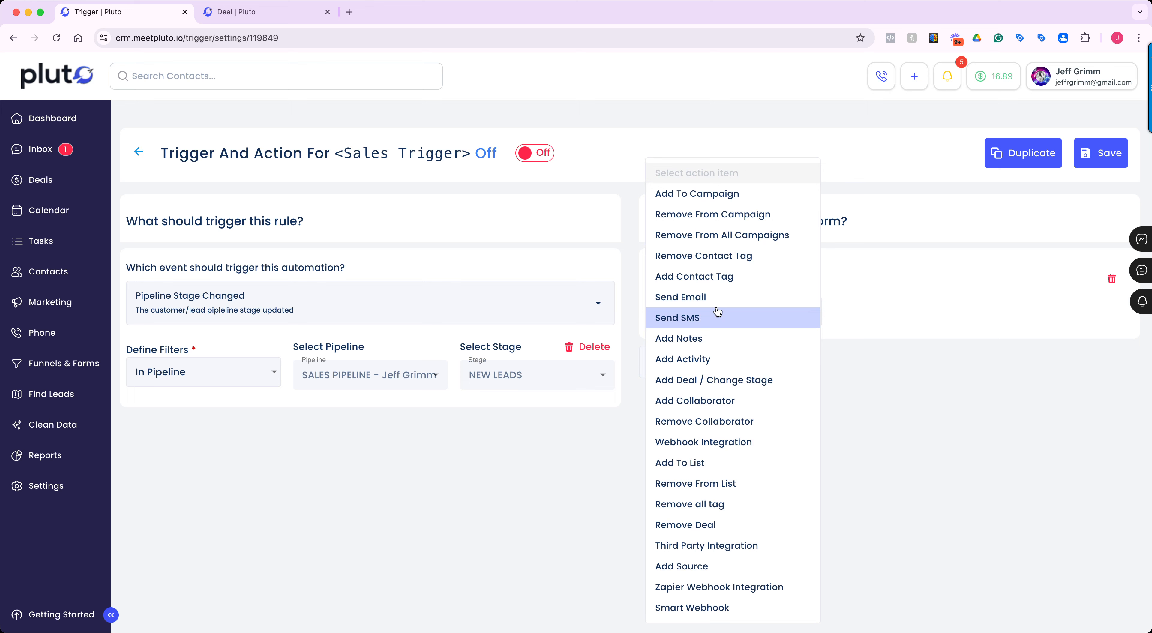
click(684, 197)
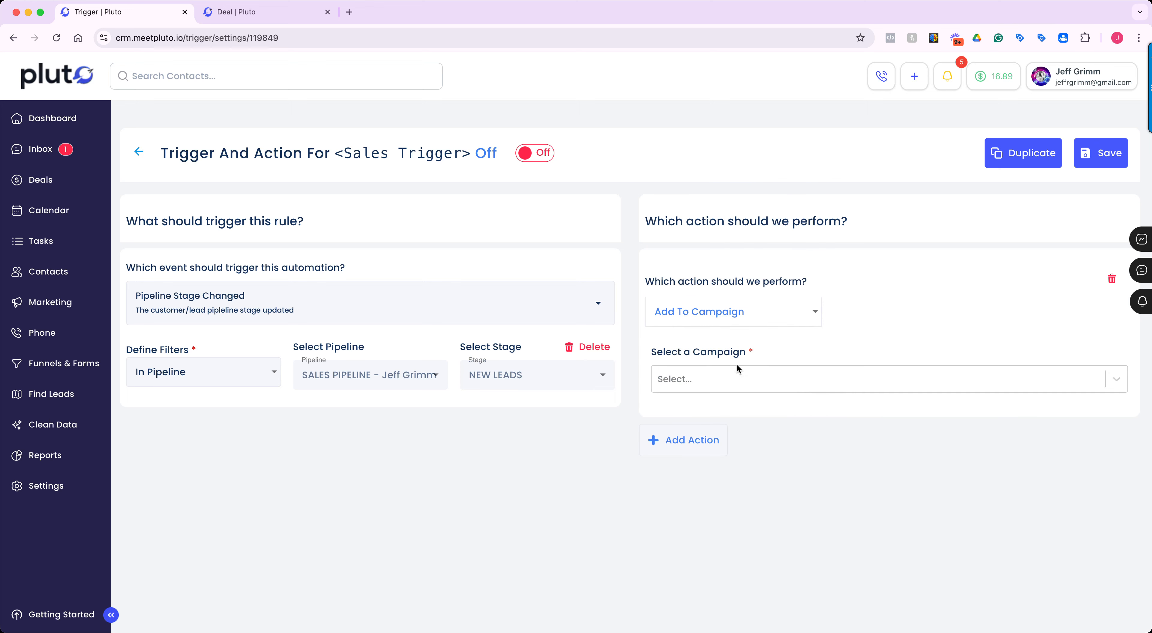
click(735, 379)
click(746, 411)
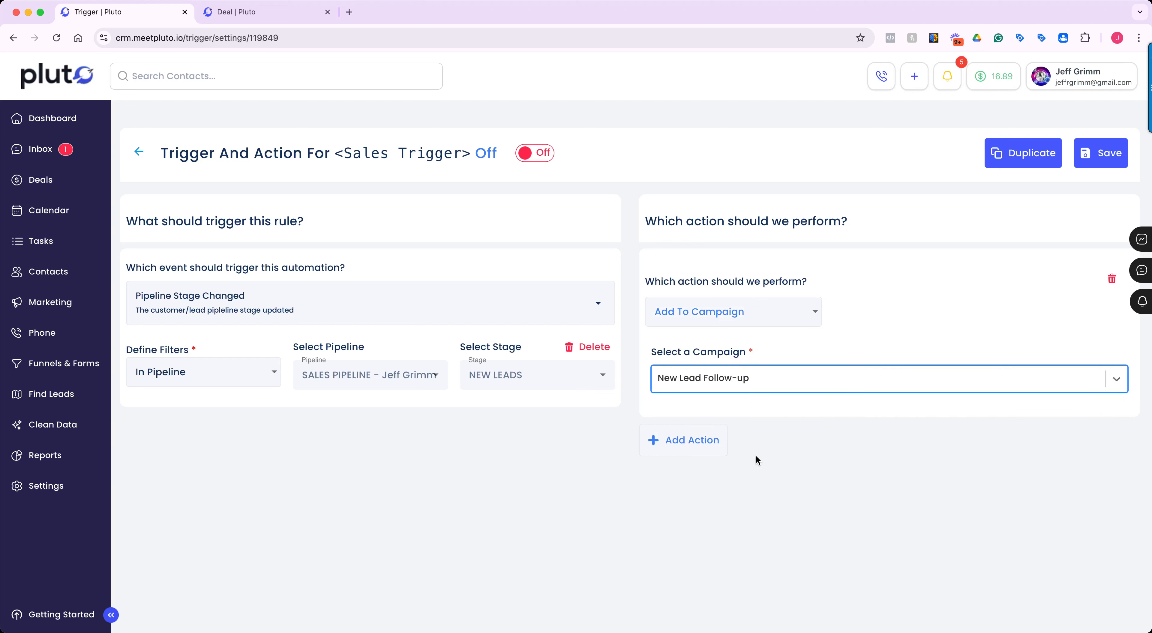
click(796, 313)
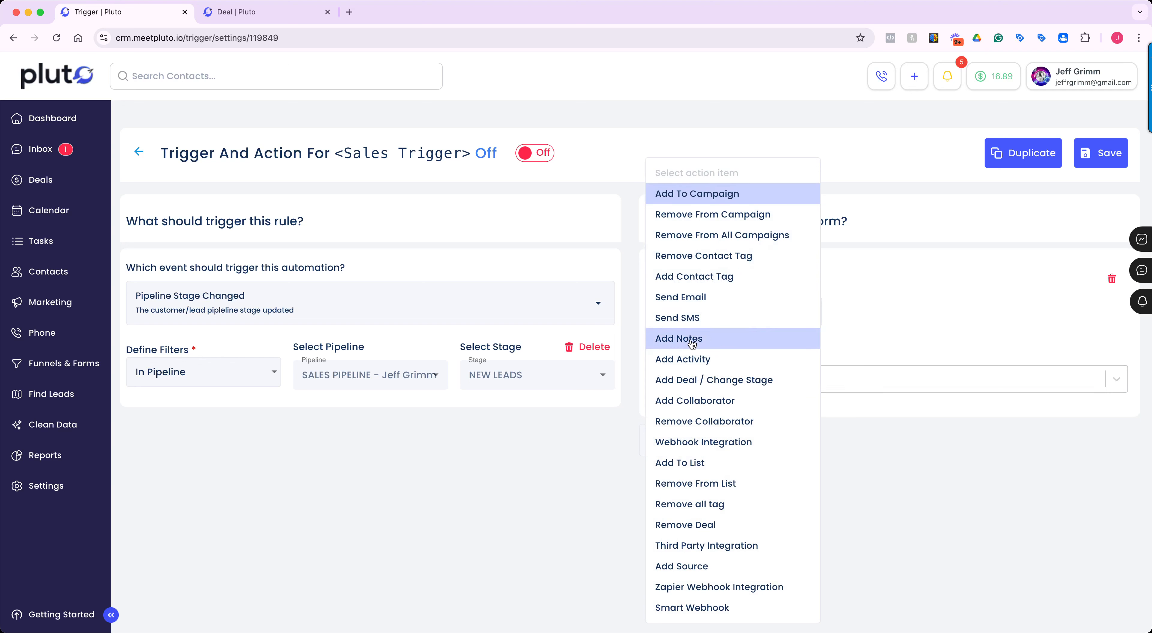
click(900, 456)
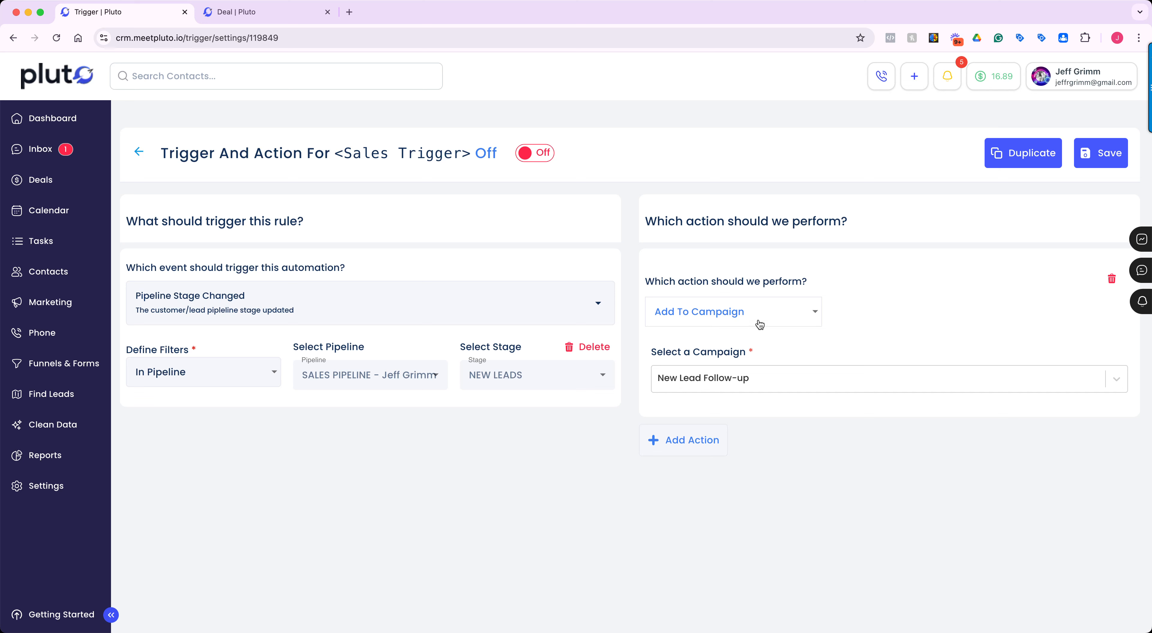
Add a second action of type Add Notes to the rule
click(702, 441)
click(721, 504)
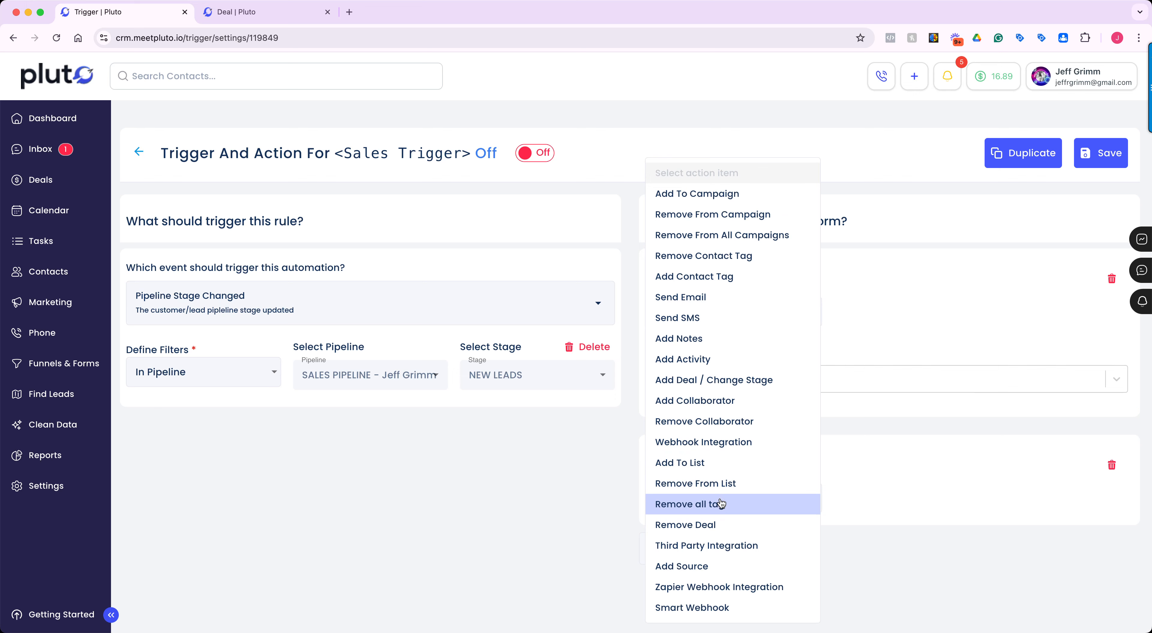
click(693, 342)
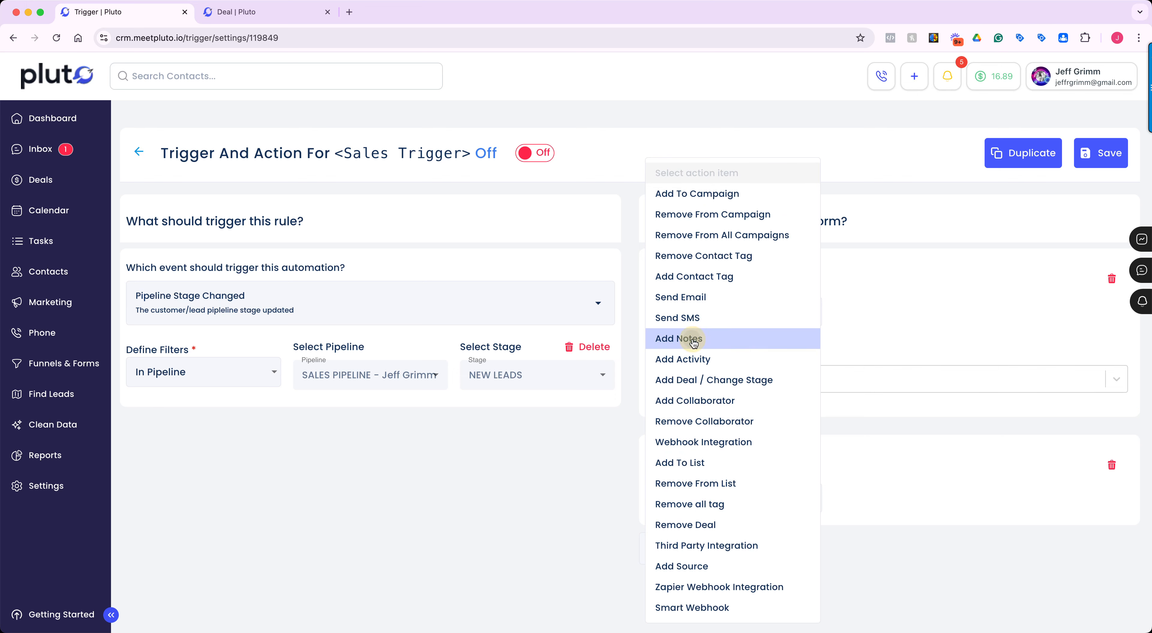
scroll(765, 423, down, 3)
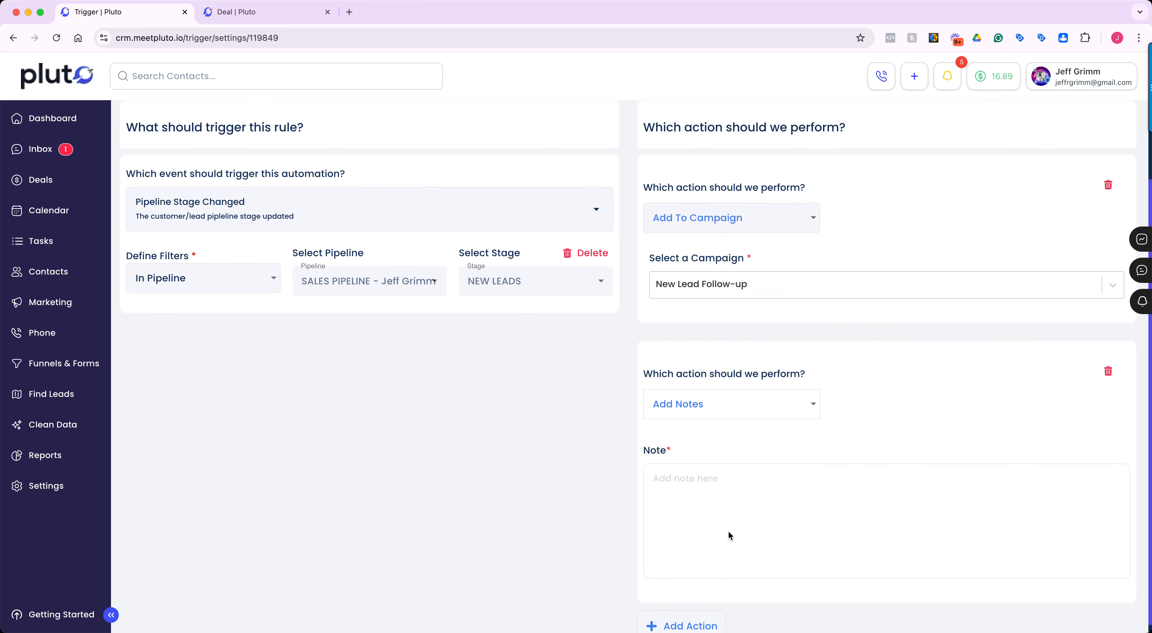
Add a third action of type Add Contact Tag below the notes action, and look over the whole rule
click(689, 617)
scroll(695, 616, down, 4)
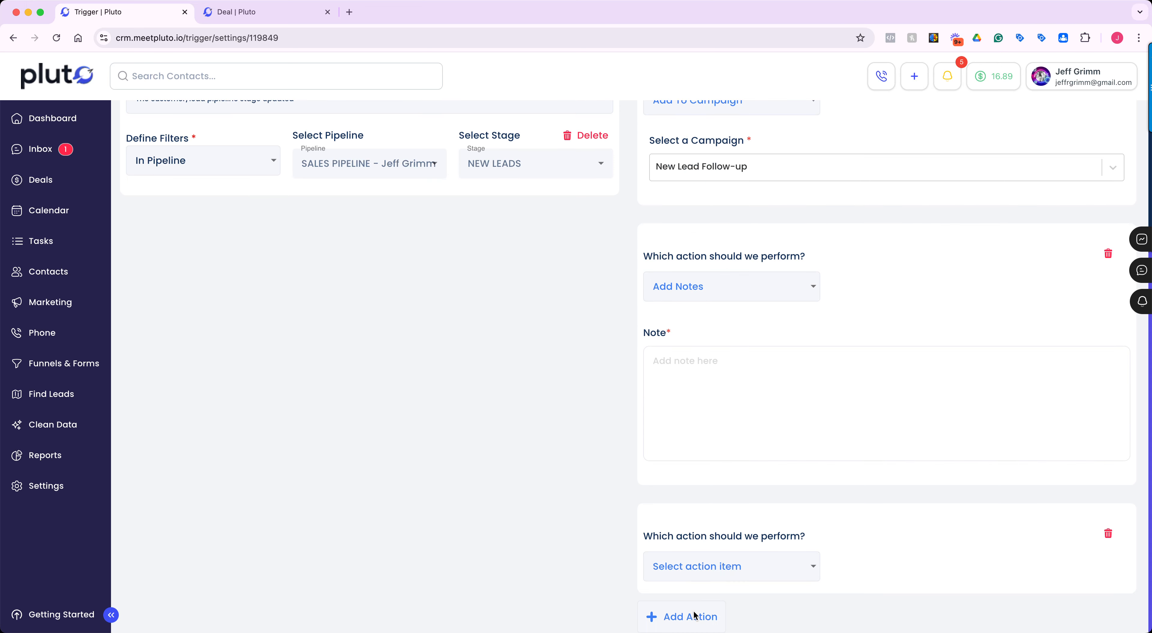
click(695, 579)
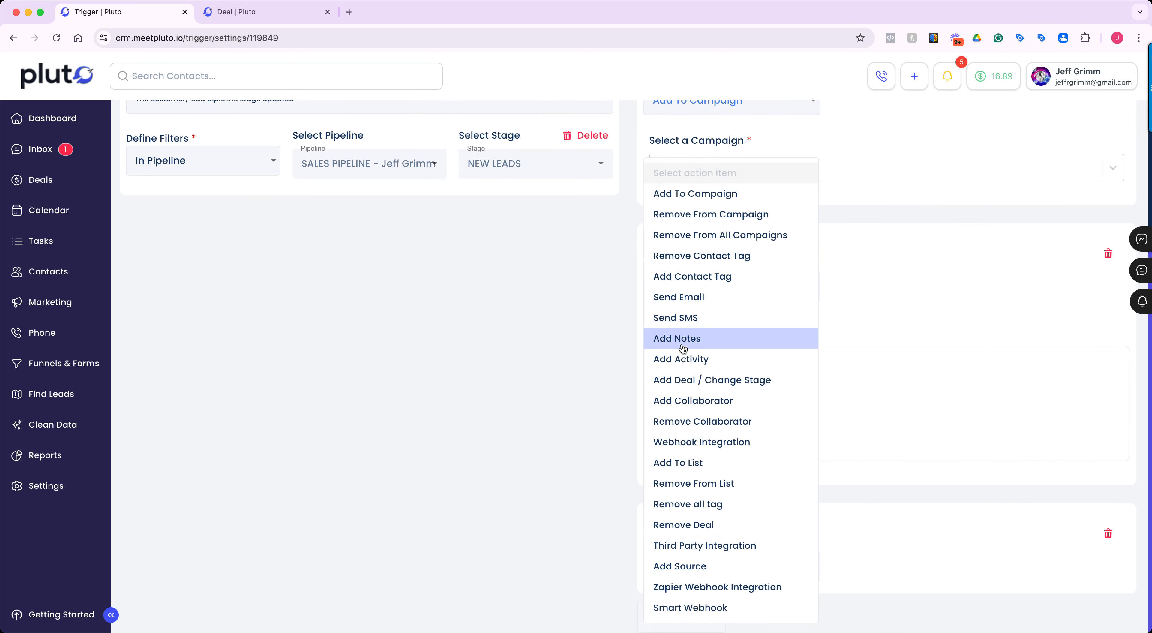
click(686, 277)
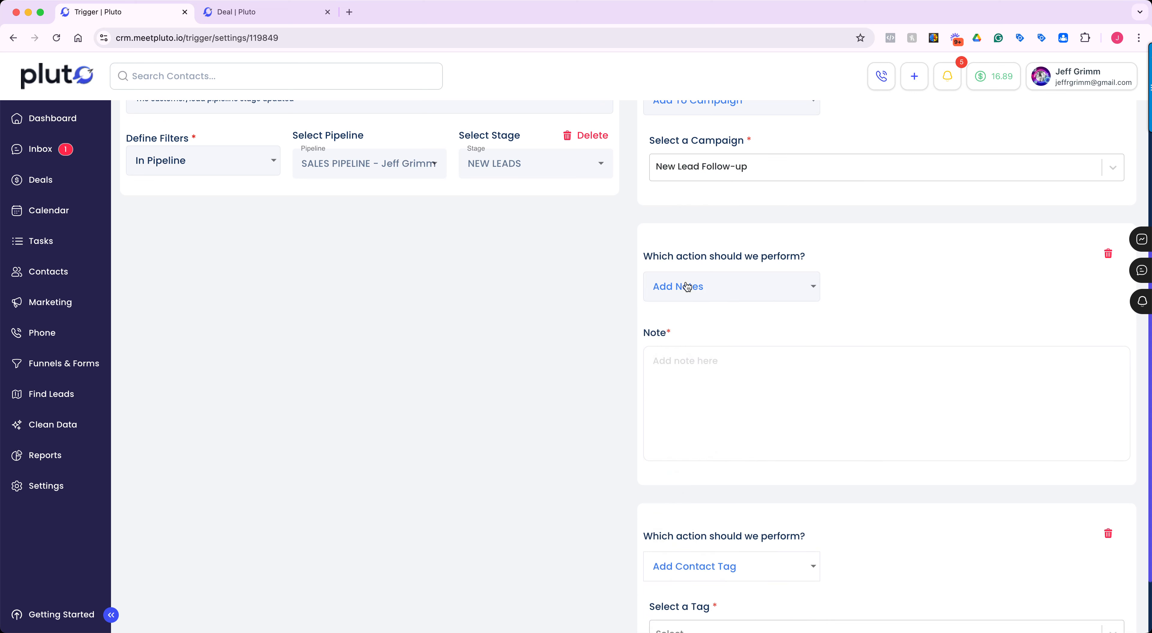
scroll(717, 337, down, 2)
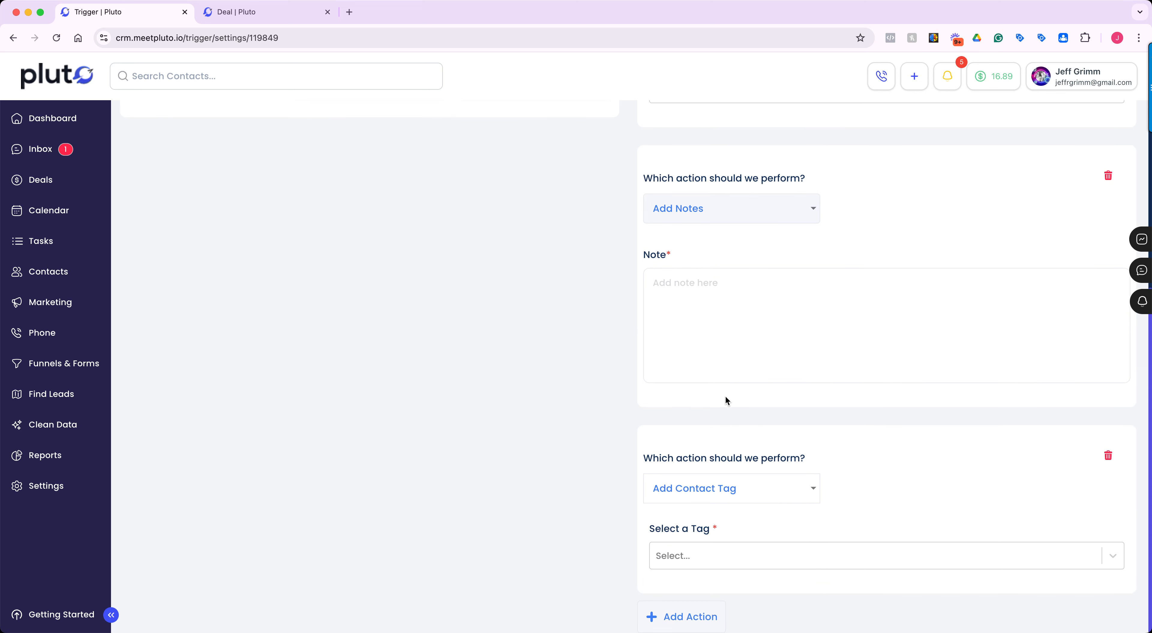
scroll(754, 442, up, 8)
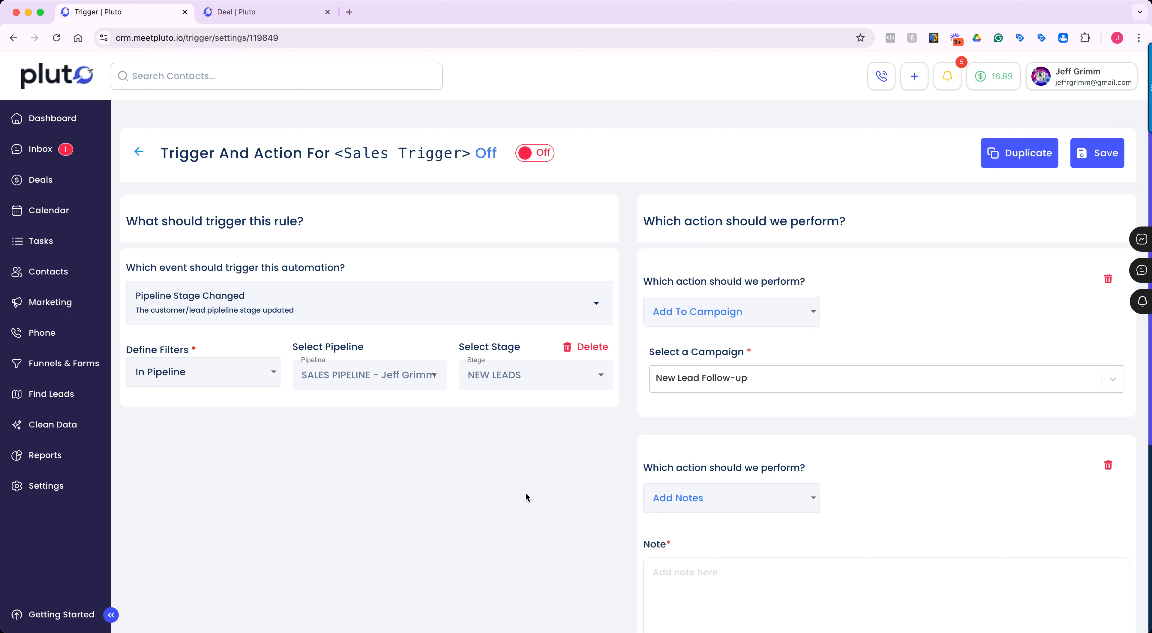
Change the trigger event to Deal Won/Lost, and check the won and lost markers on the Deals board's cards
click(593, 299)
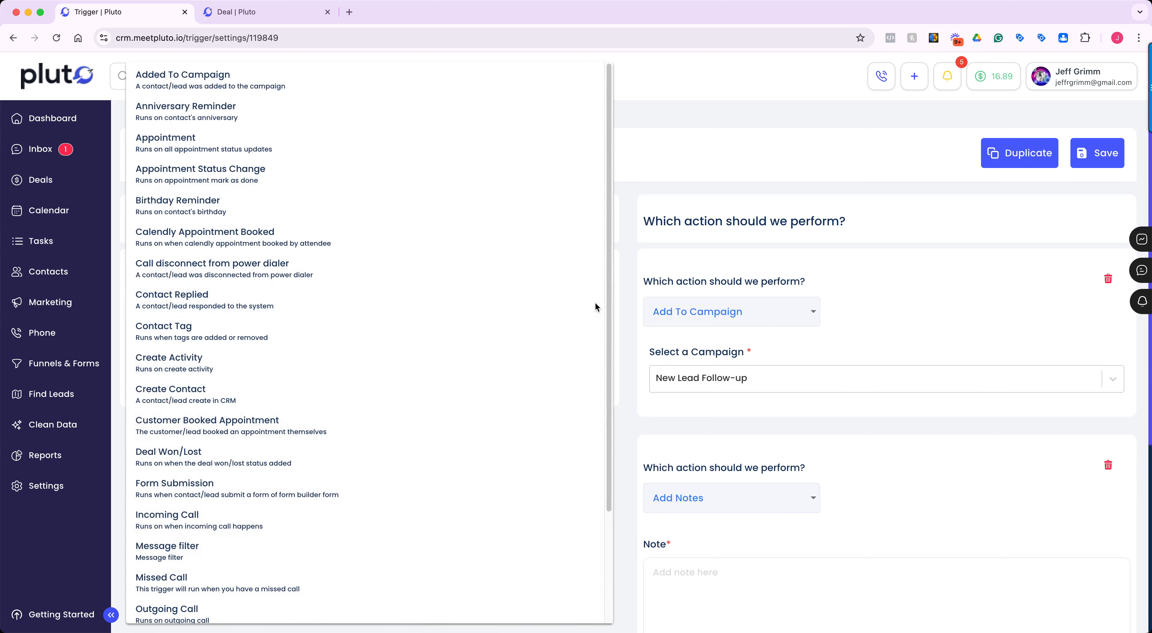
click(197, 455)
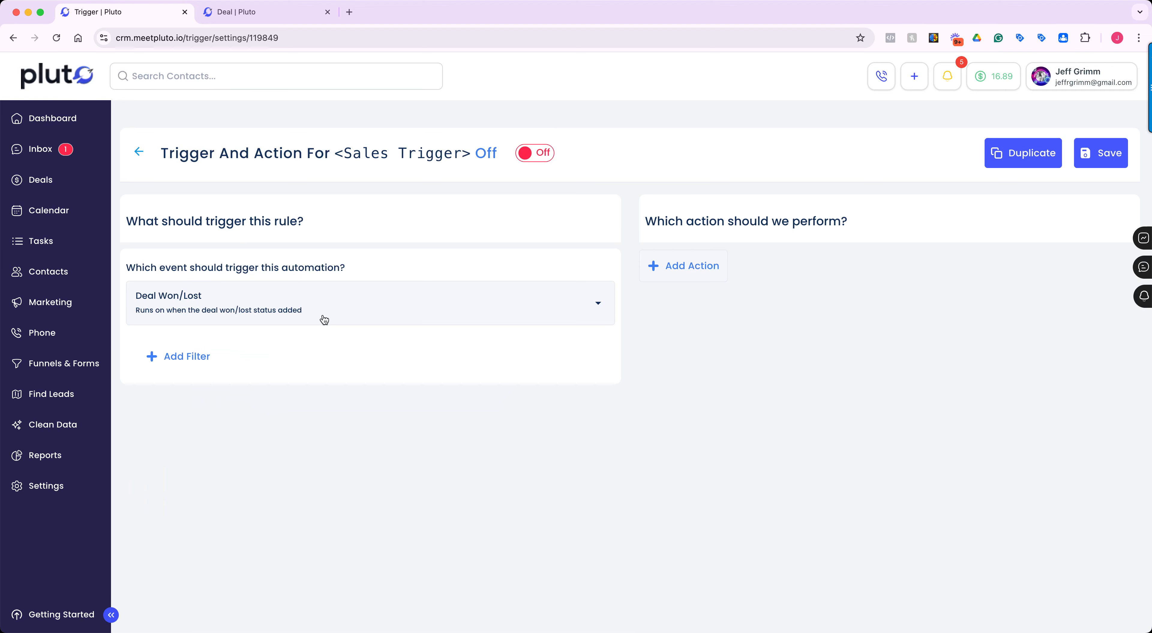
click(264, 14)
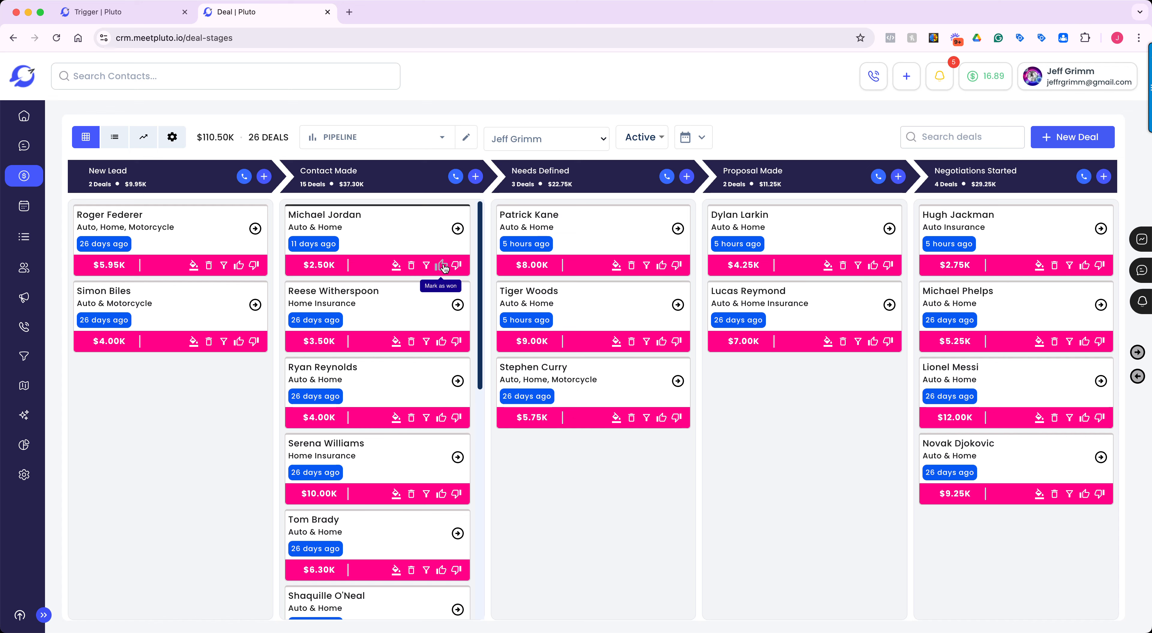
drag(449, 268, 433, 453)
key(ctrl+shift+Tab)
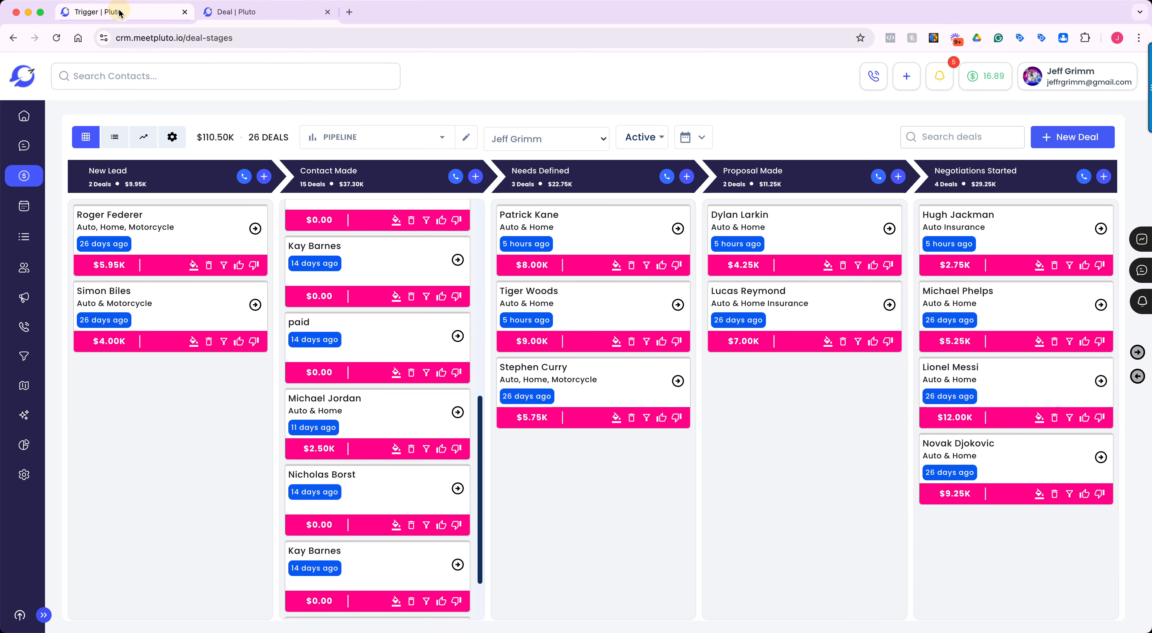
Add a filter to the Deal Won/Lost trigger for the SALES PIPELINE with the Deal Won status
click(192, 357)
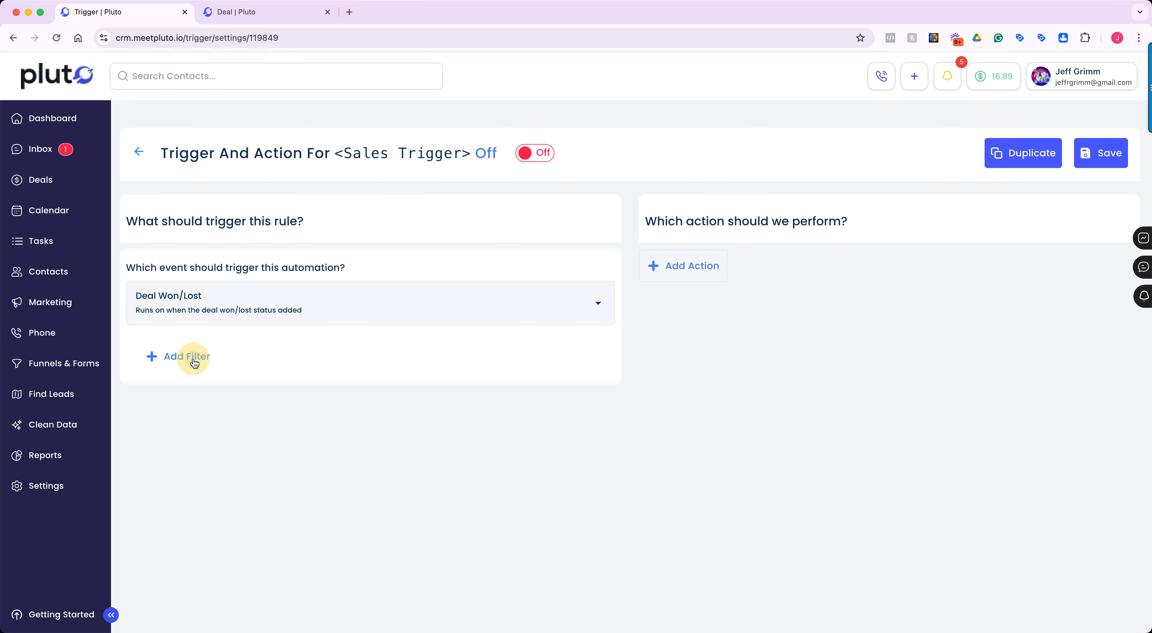
click(318, 380)
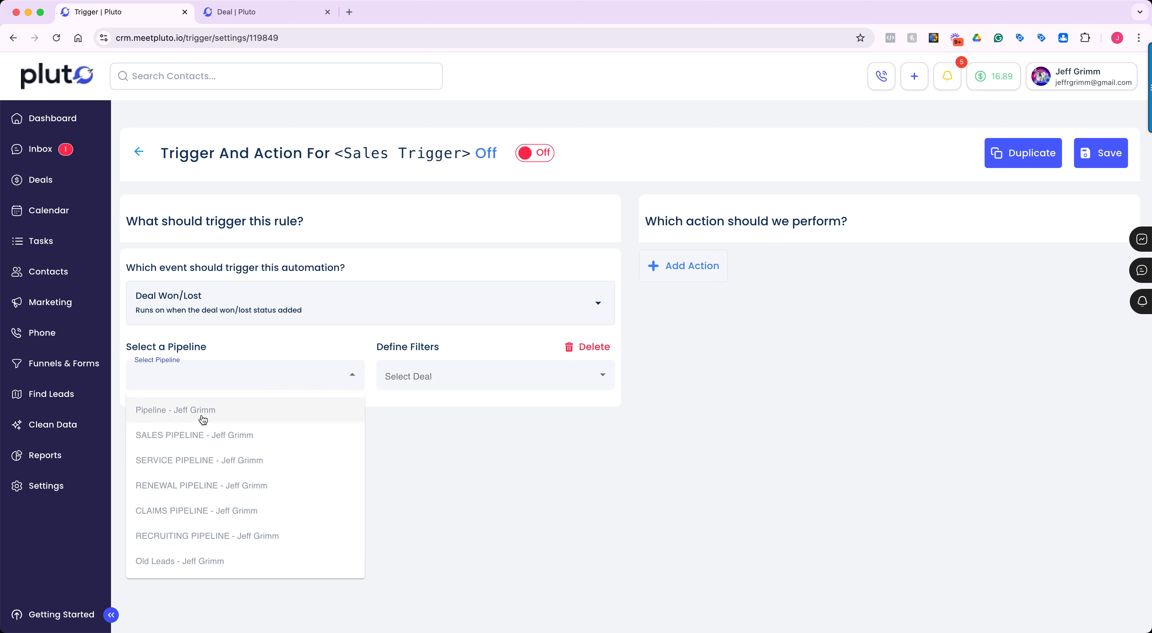
click(202, 436)
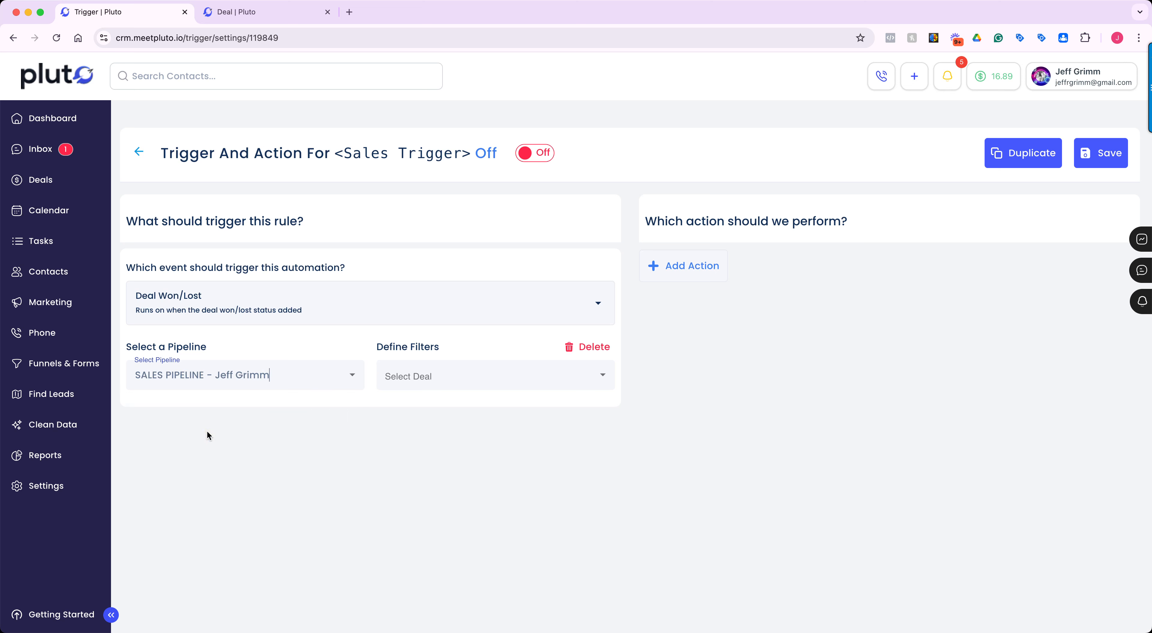
click(556, 386)
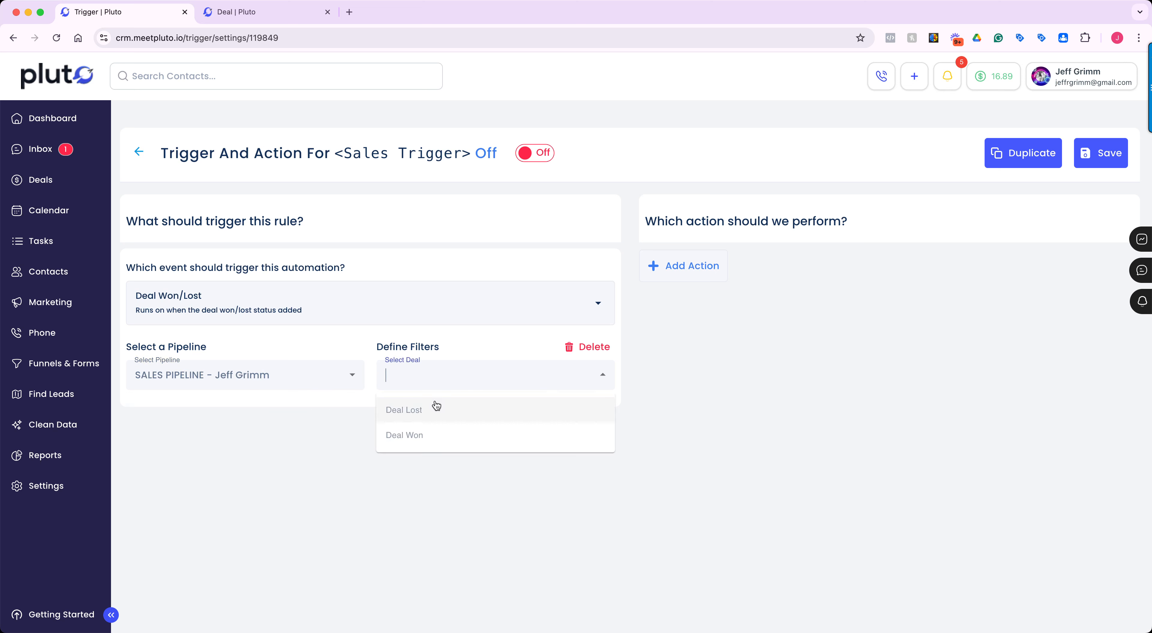
click(415, 436)
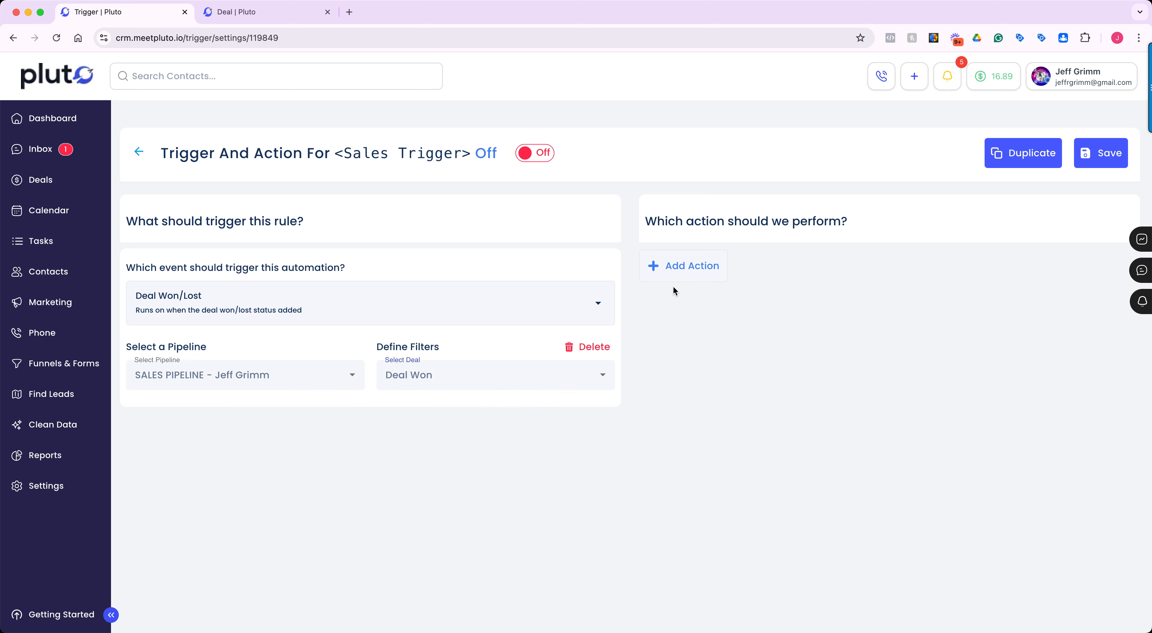
Add an Add To Campaign action to the Deal Won/Lost rule and list the campaigns it can use
click(687, 269)
click(691, 309)
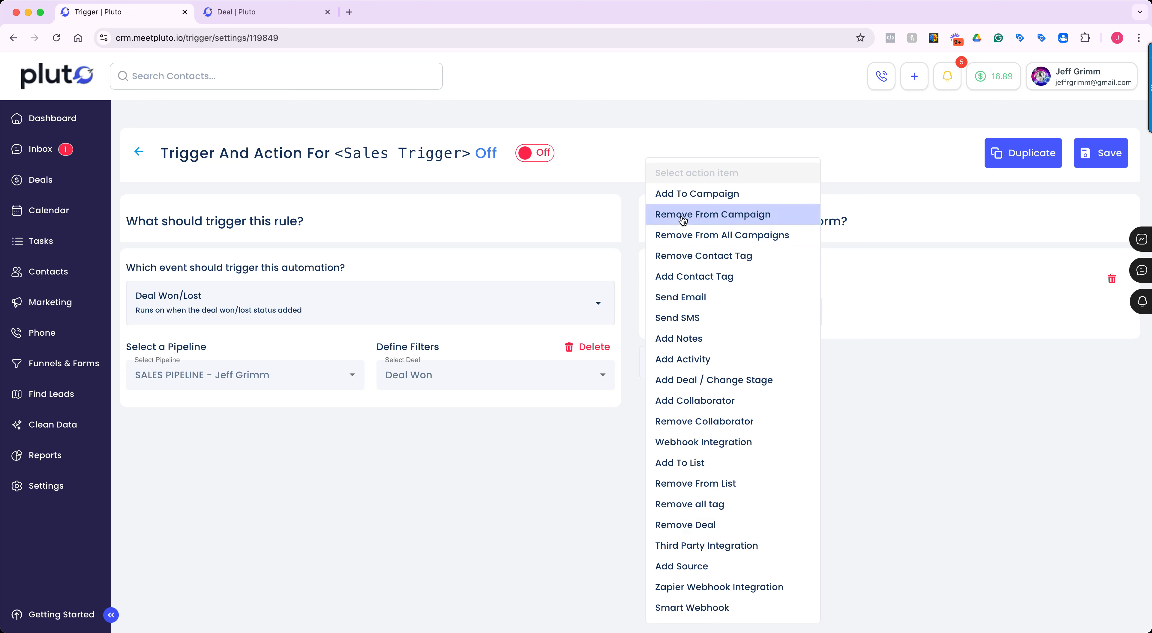
click(719, 193)
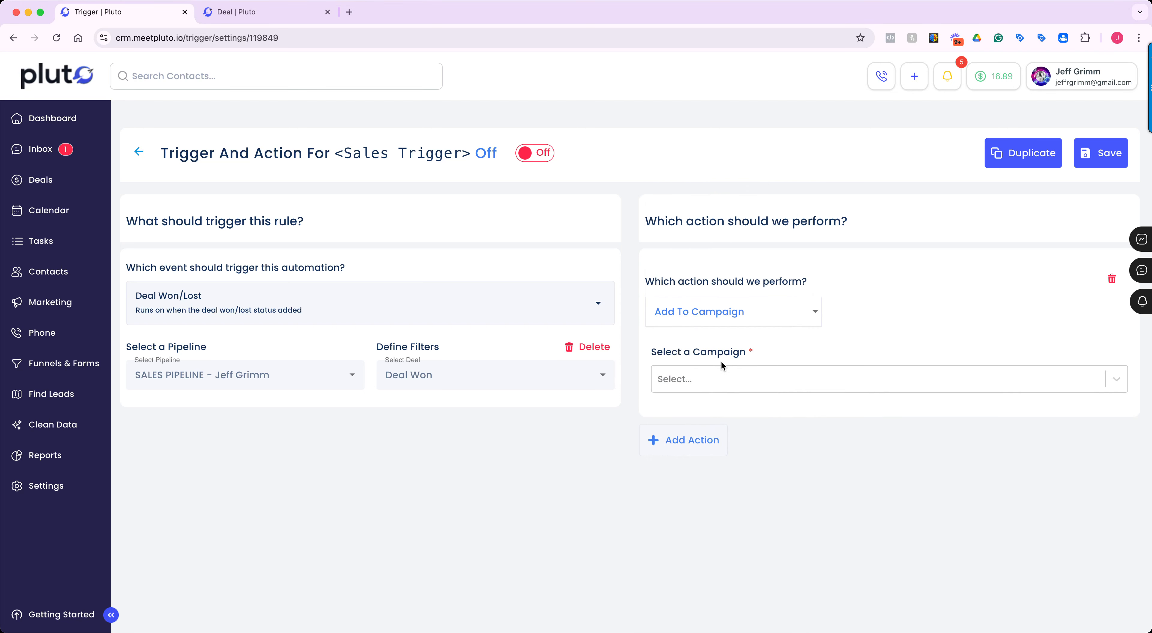
click(721, 379)
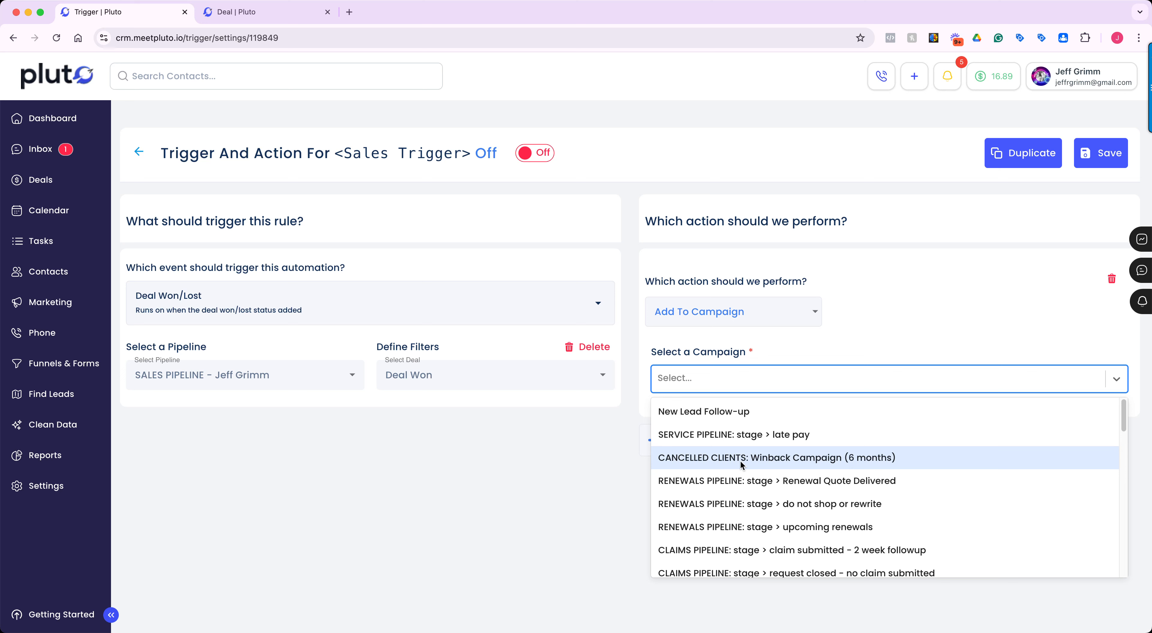
Change the deal status filter to Deal Lost, and review the campaigns available for the Add To Campaign action
click(459, 376)
click(428, 421)
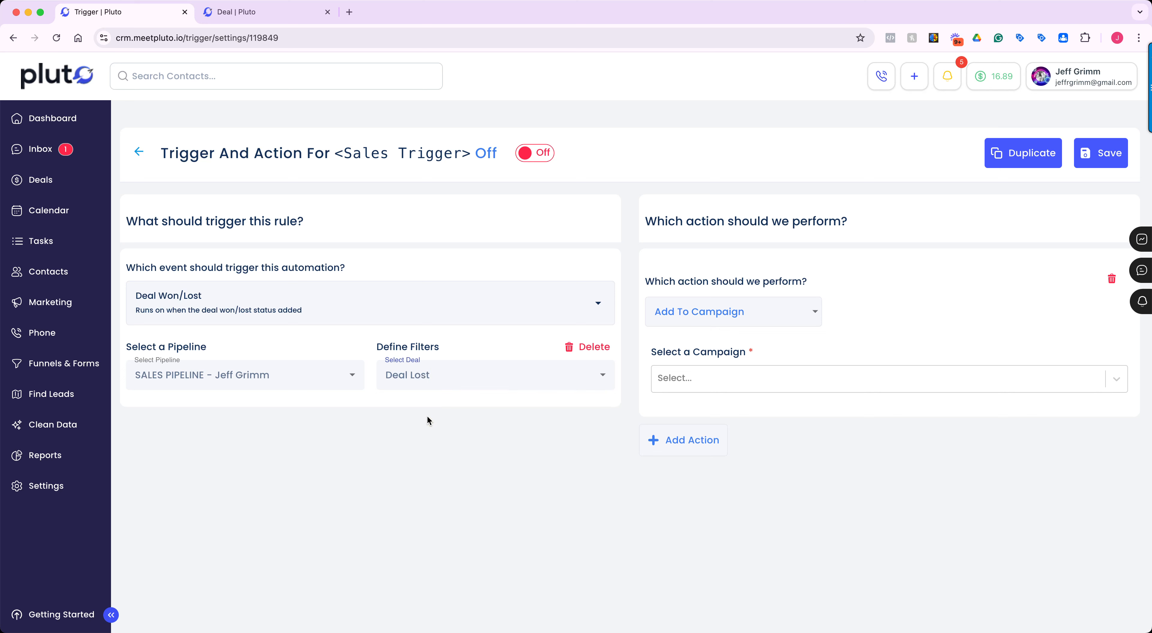
click(698, 320)
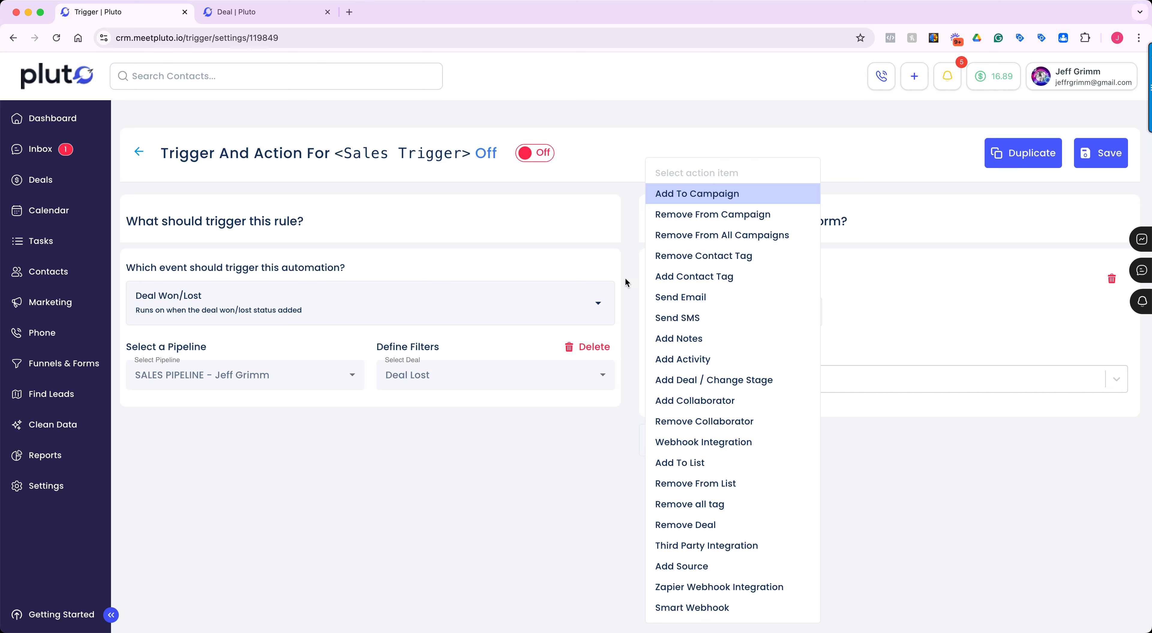
click(675, 193)
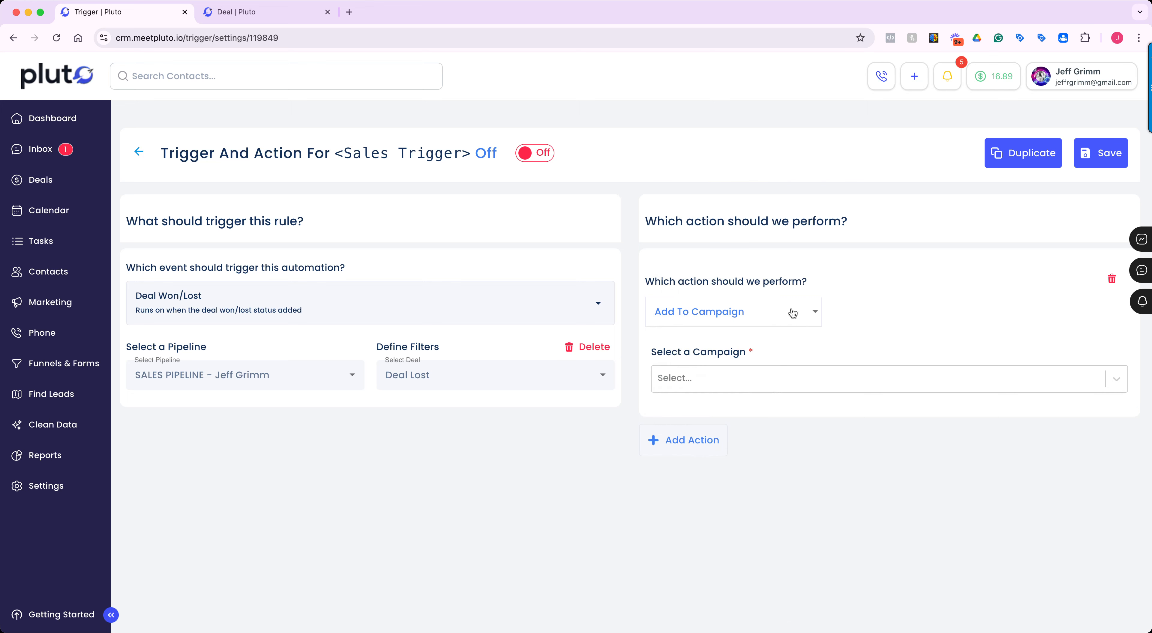
click(756, 379)
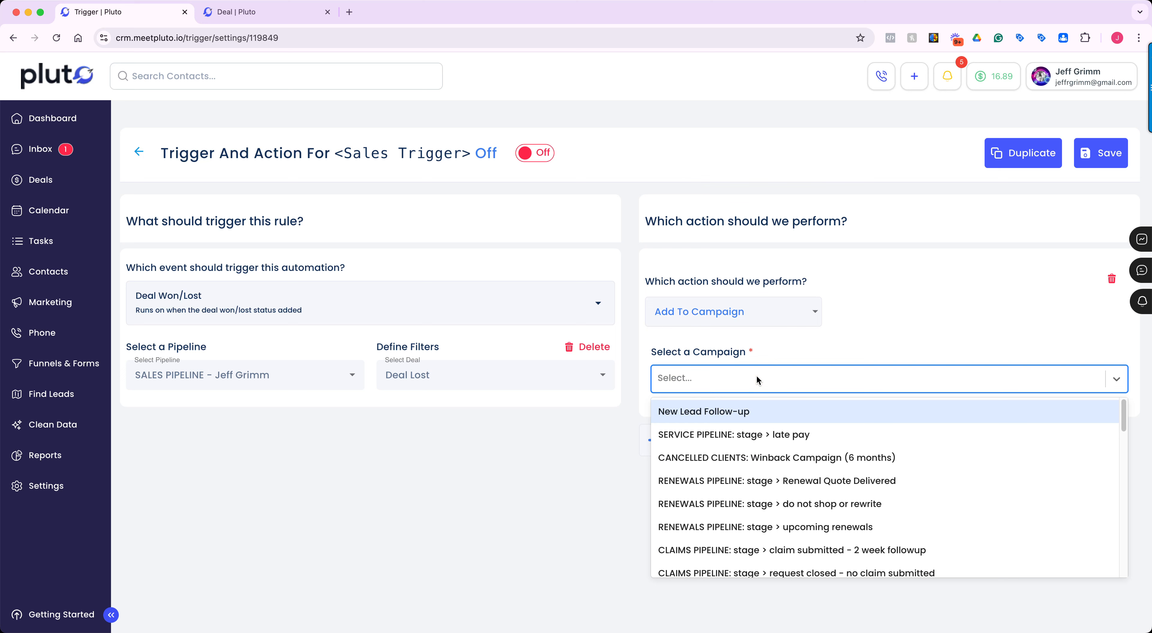
click(529, 452)
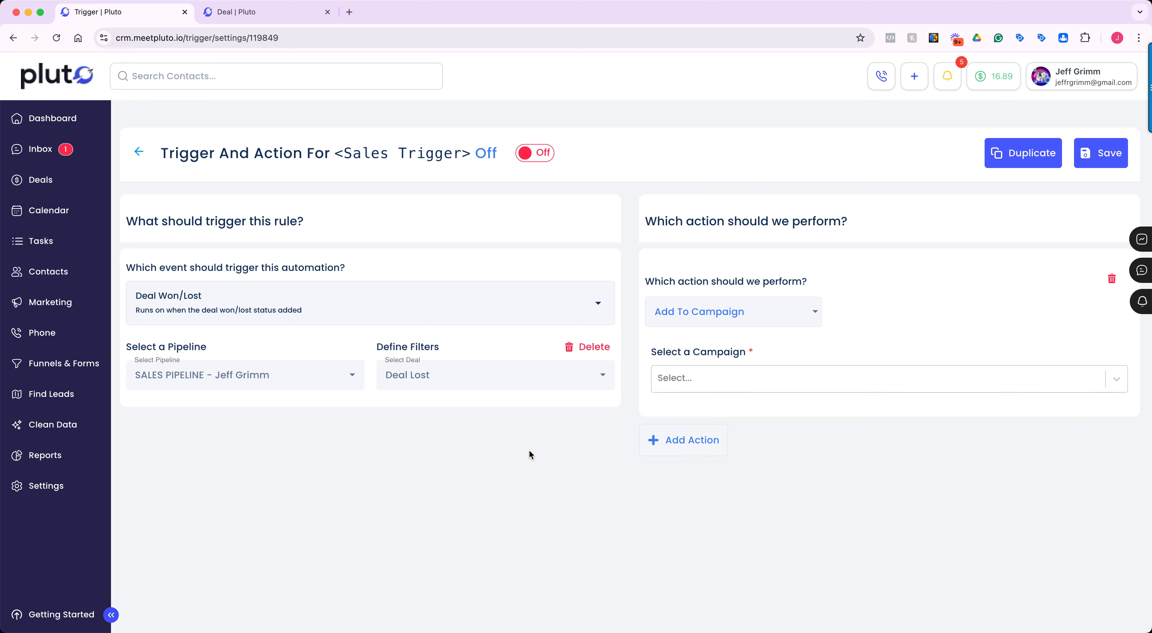